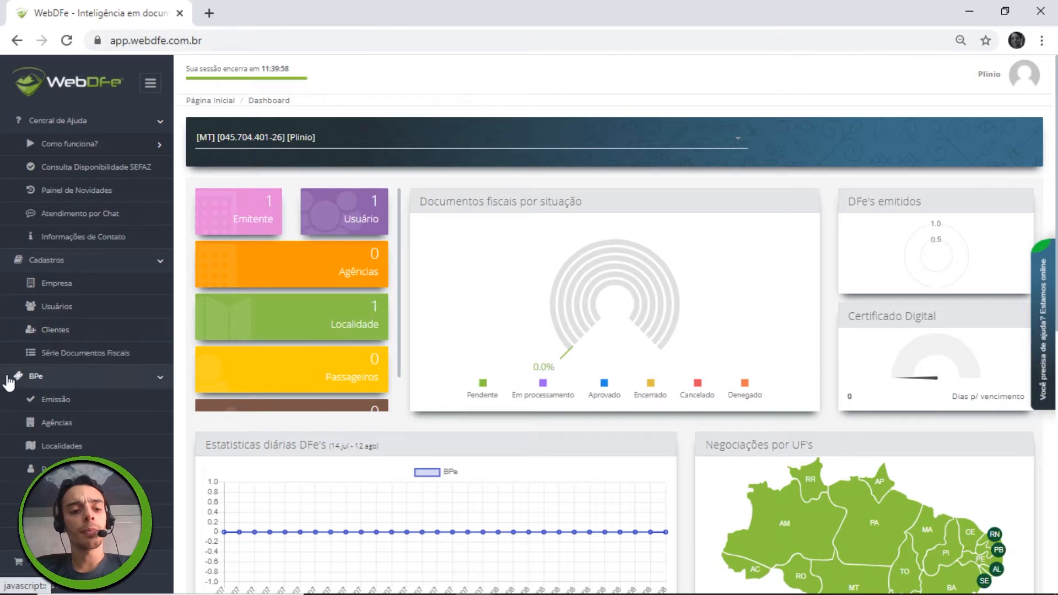
Step: Open the BP-e emission list and start inserting a new BP-e
click(63, 401)
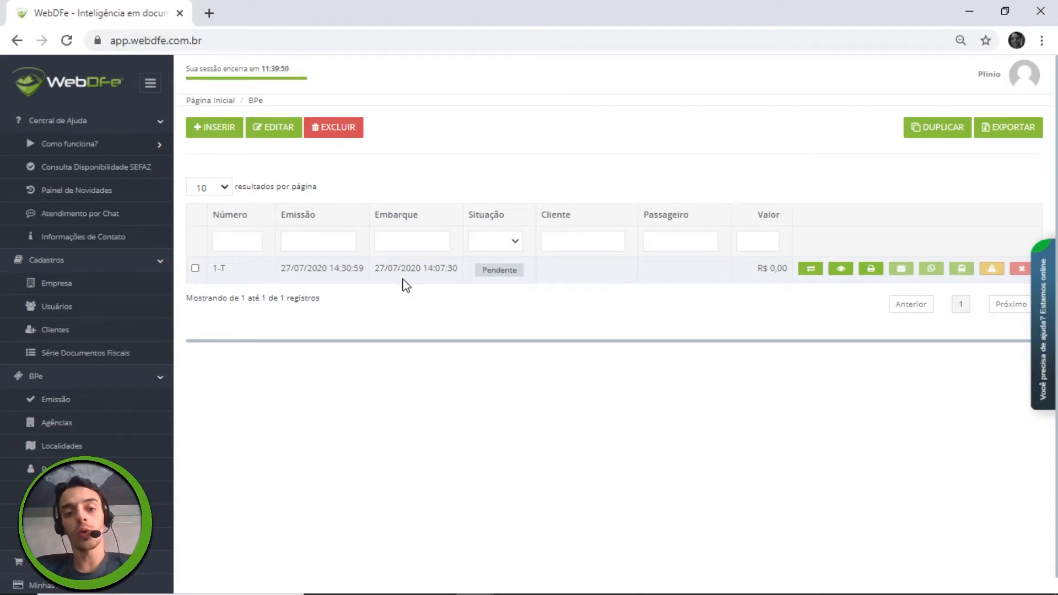
drag(483, 278, 508, 281)
click(508, 281)
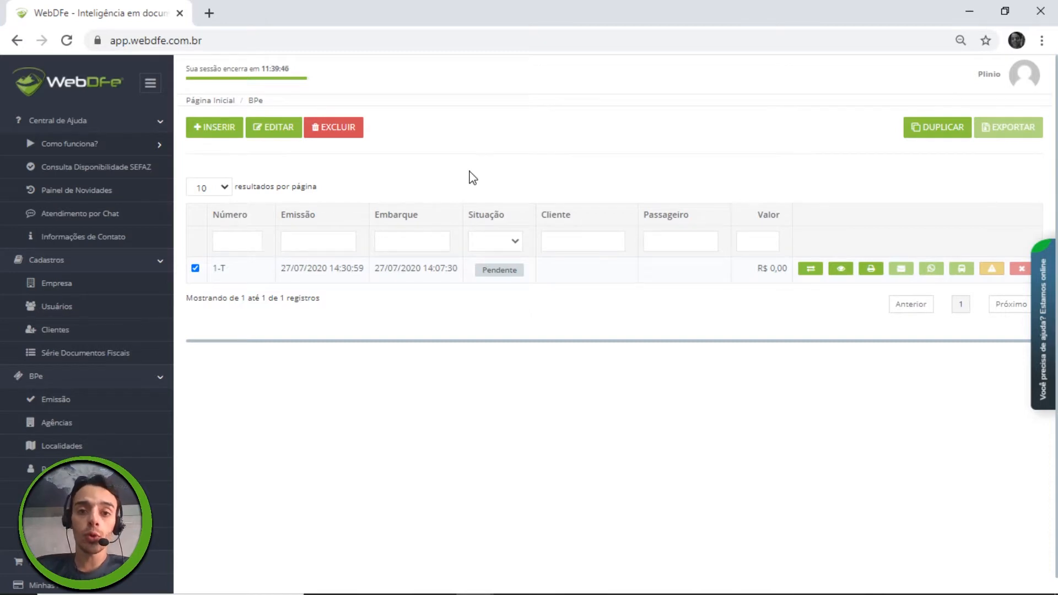
click(217, 138)
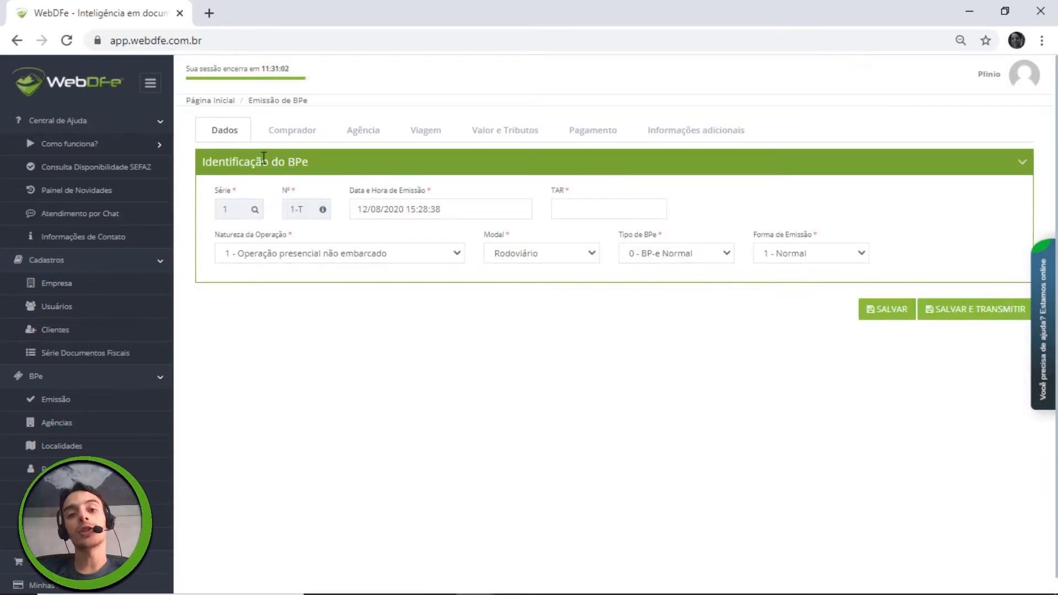
Step: Examine the BP-e identification fields, including the TAR and Modal fields
drag(203, 162, 462, 198)
click(469, 200)
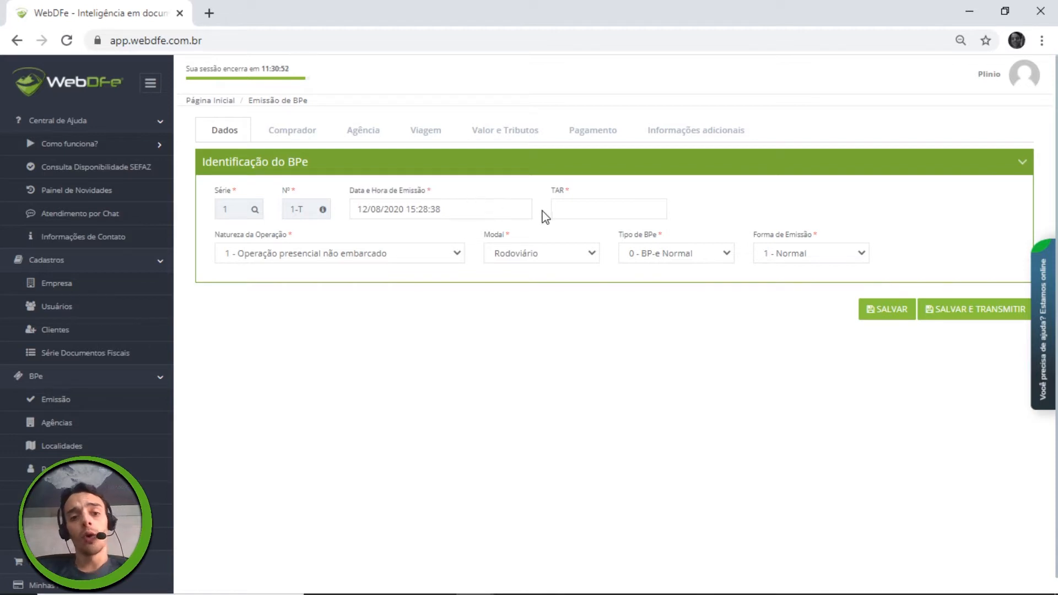
drag(549, 192, 570, 194)
click(605, 197)
triple_click(575, 201)
click(603, 193)
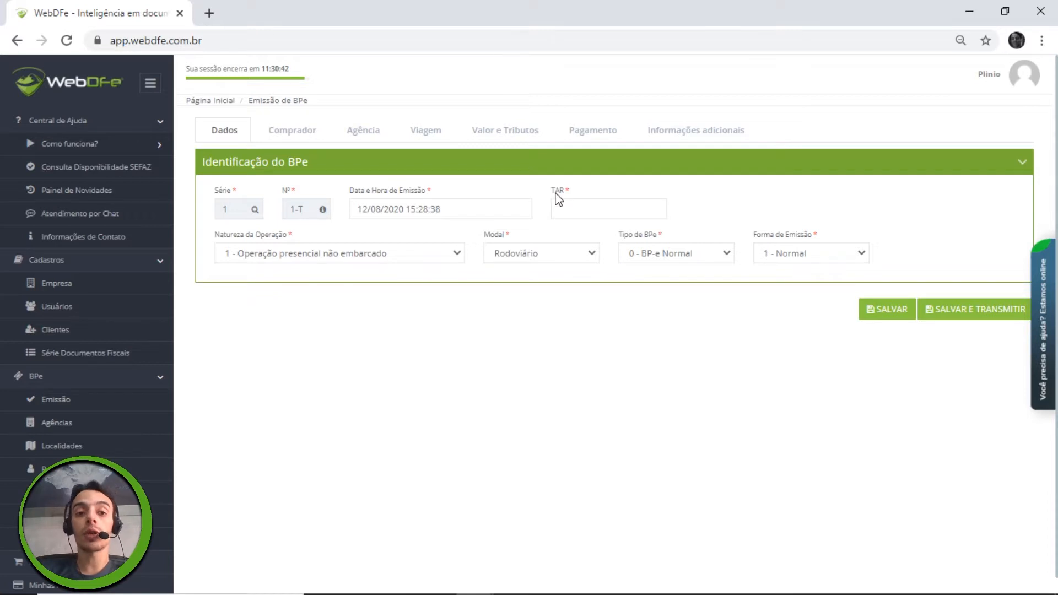
drag(483, 236, 513, 238)
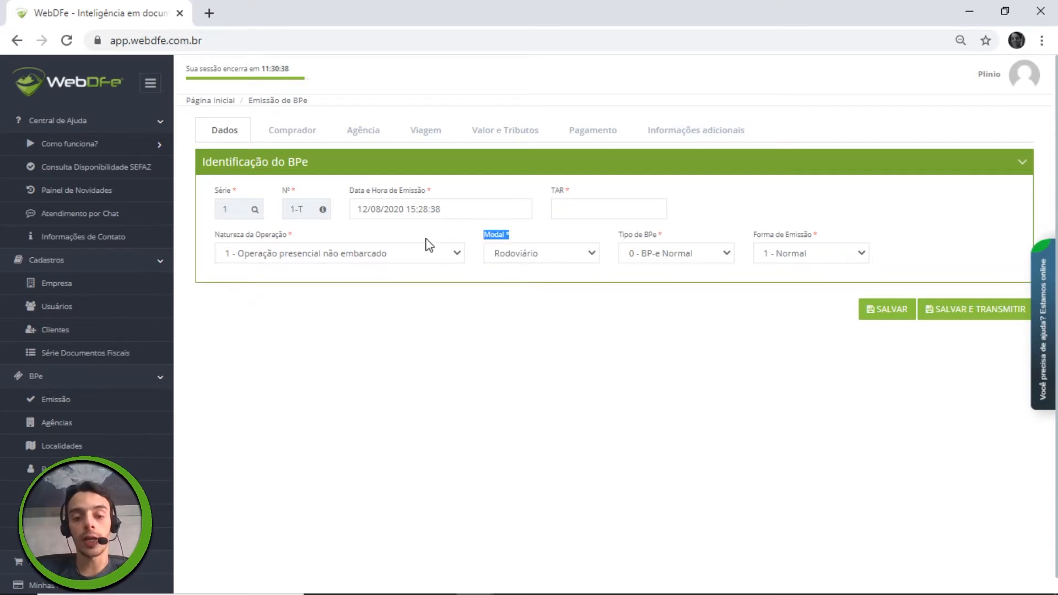
drag(550, 190, 566, 191)
click(600, 191)
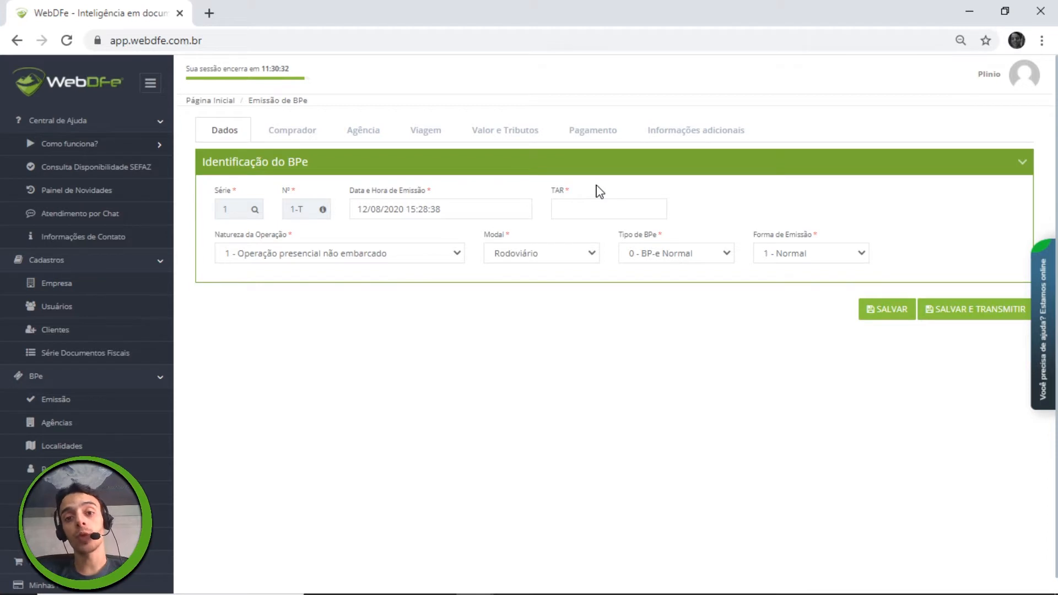
Step: Review the available Natureza da Operação options without changing the selection
drag(215, 239, 271, 245)
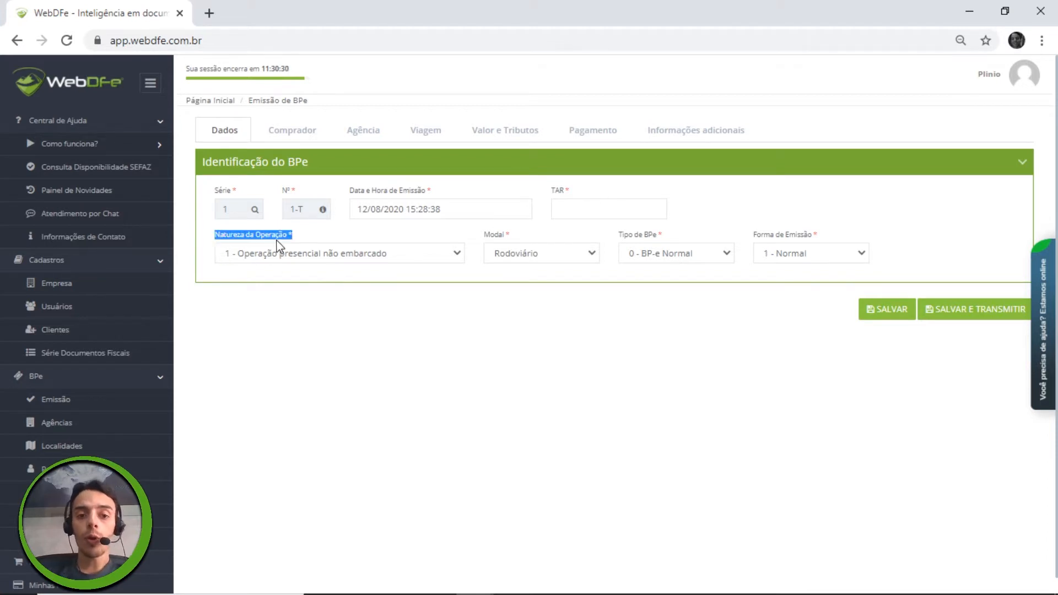
click(308, 250)
click(333, 251)
click(312, 252)
click(312, 252)
click(312, 249)
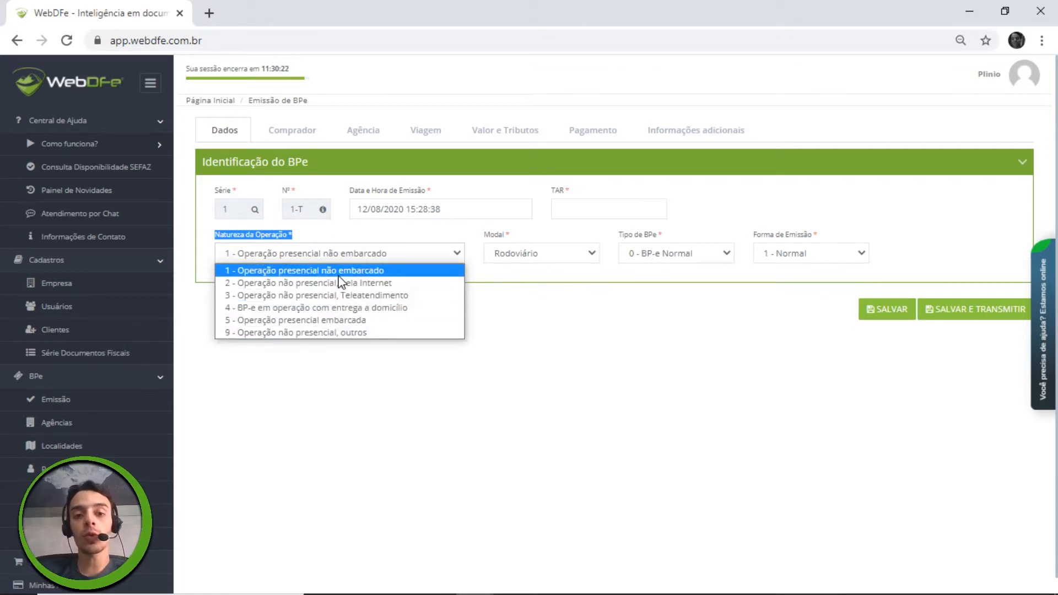
click(545, 292)
Step: Set the BP-e's Modal to Aquaviário
drag(479, 242, 538, 243)
click(542, 241)
click(542, 257)
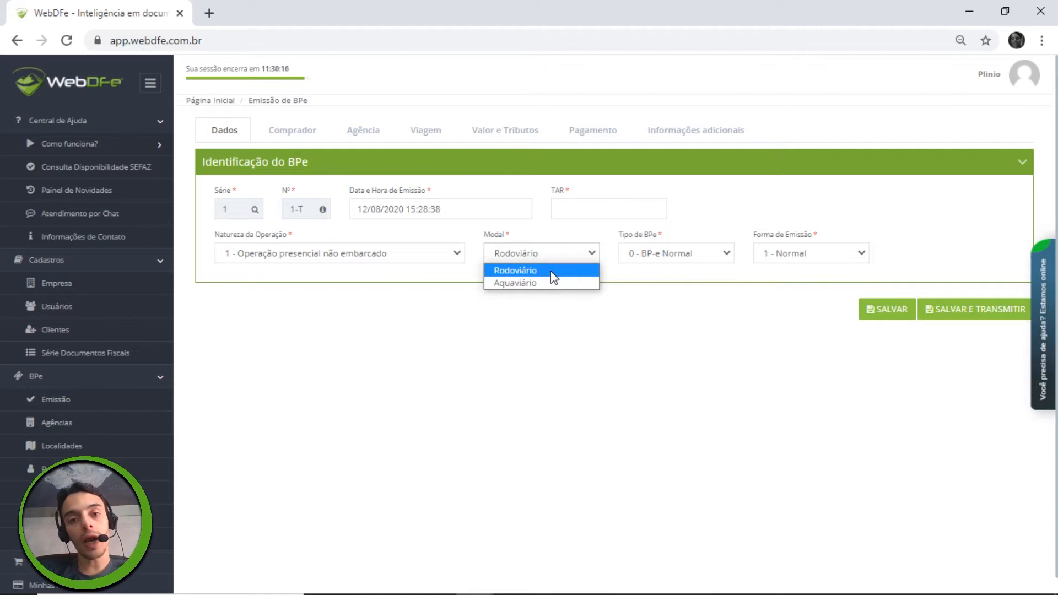
click(548, 283)
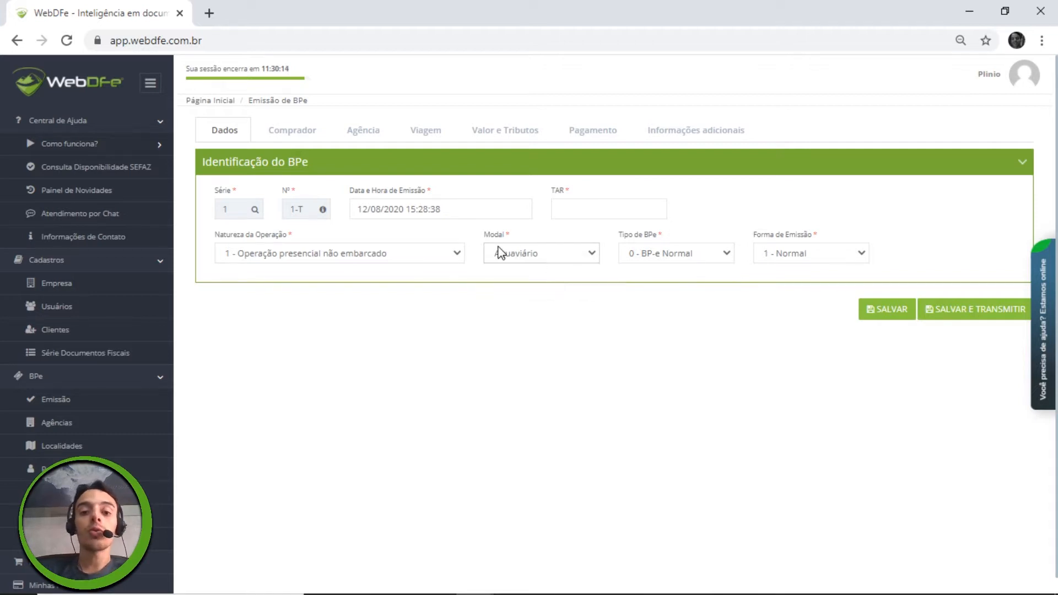
drag(542, 193, 566, 189)
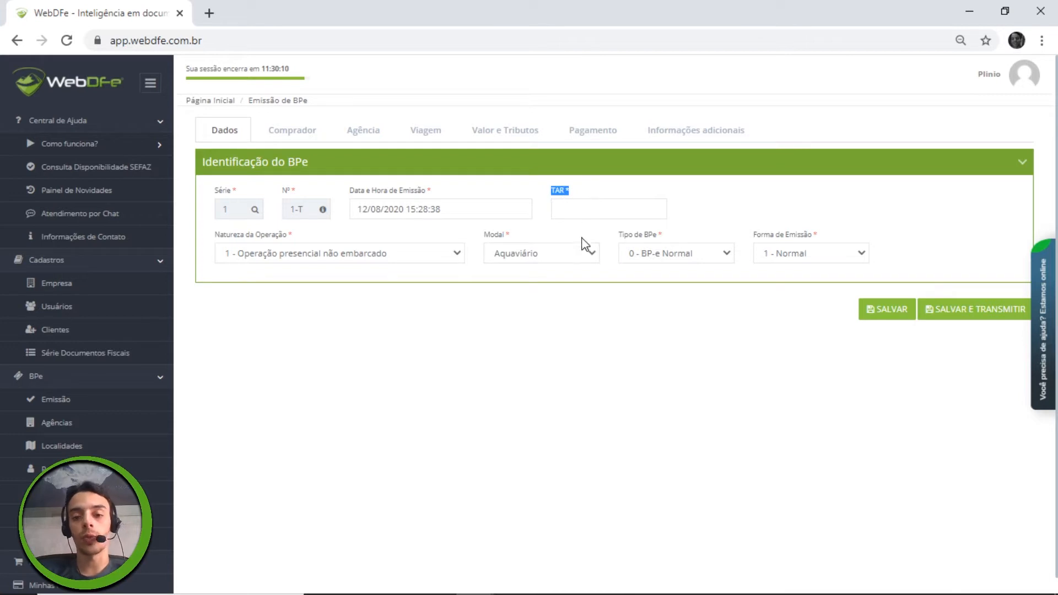
Step: Choose 0 - BP-e Normal as Tipo de BPe and 1 - Normal as Forma de Emissão
drag(618, 235, 684, 252)
click(636, 242)
click(678, 260)
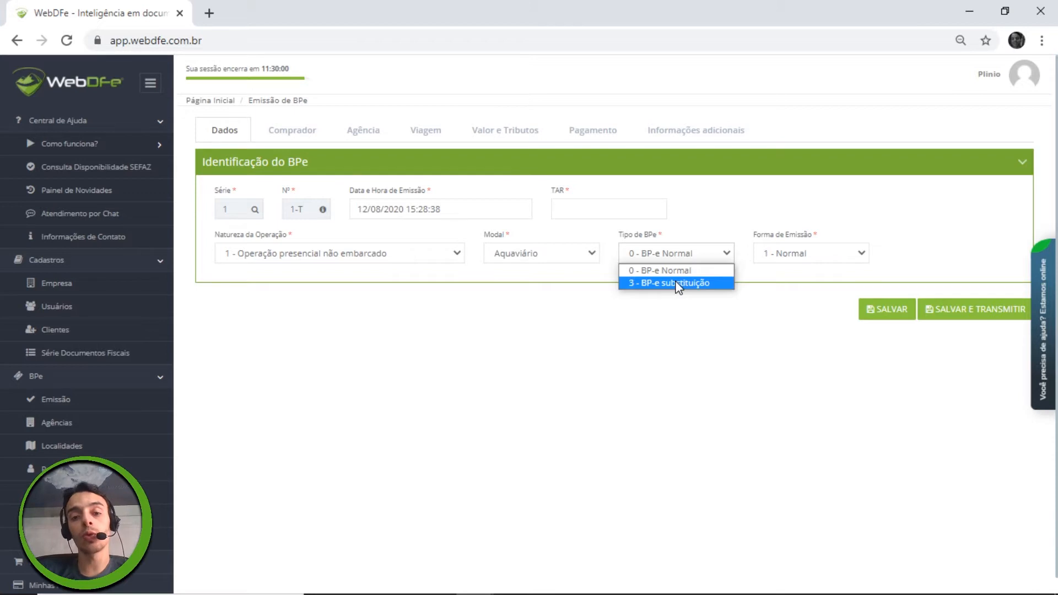
click(685, 270)
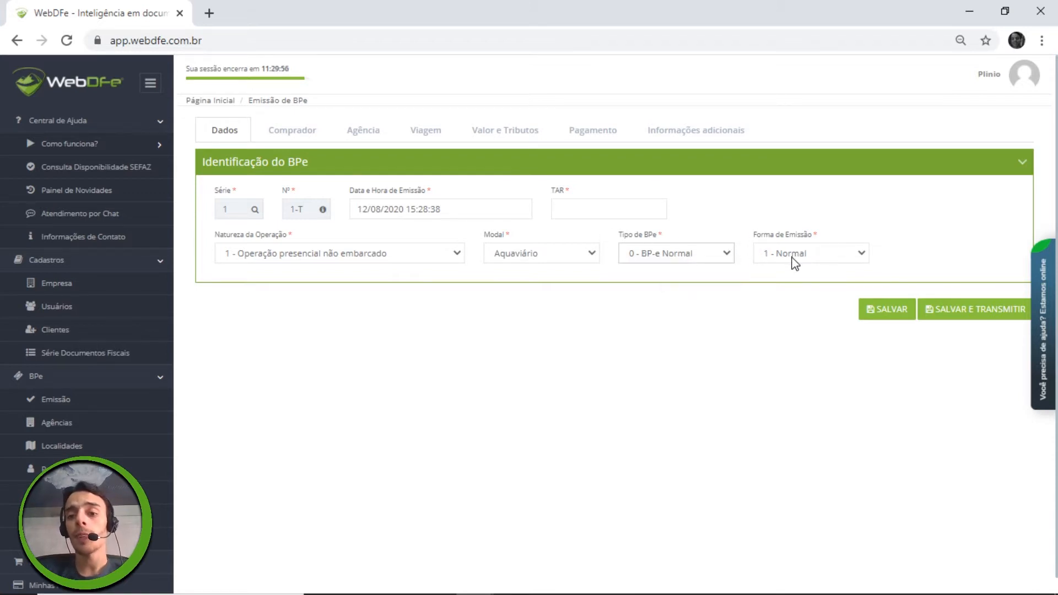
click(794, 255)
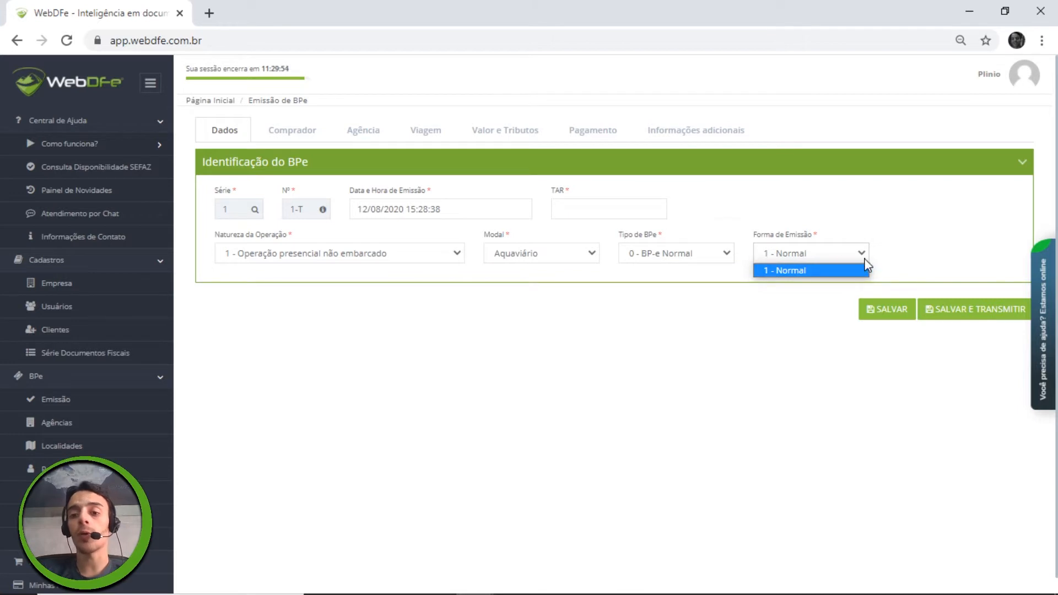
click(854, 269)
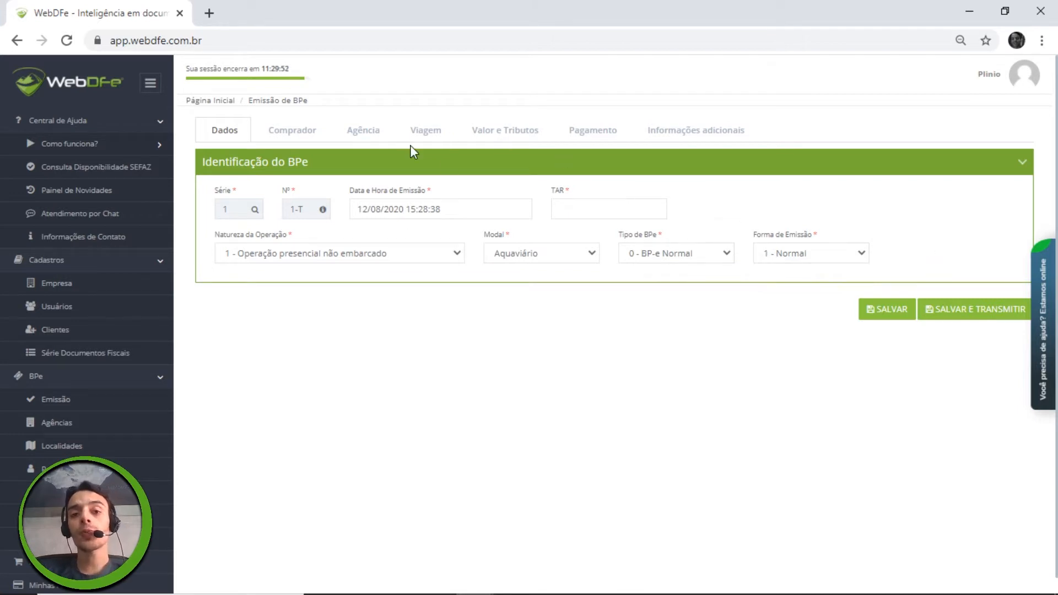
Step: Examine the Comprador fields by temporarily enabling the option to inform the ticket's buyer
click(289, 135)
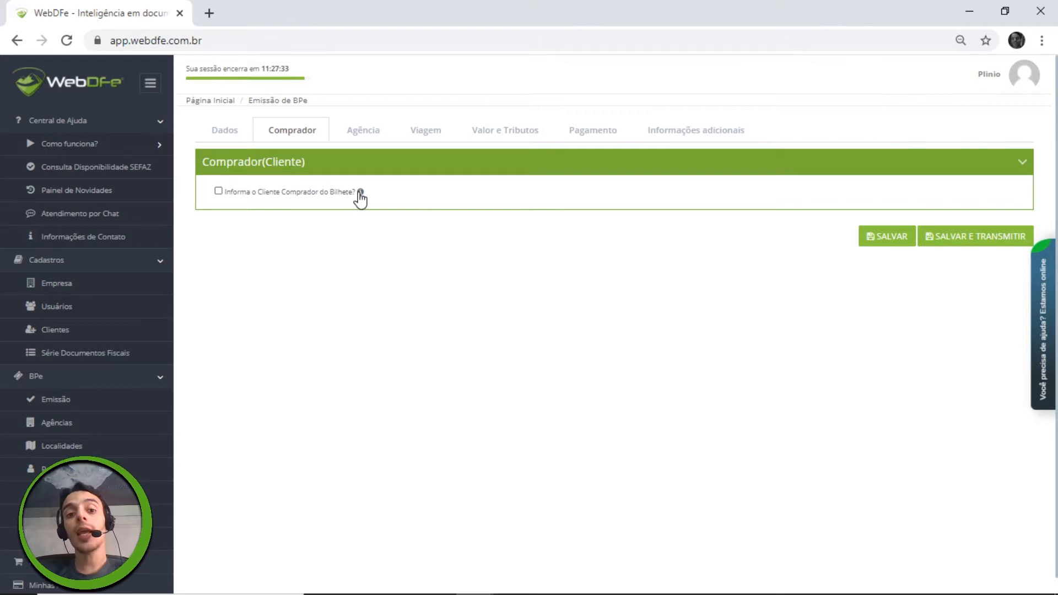
mouse_move(360, 193)
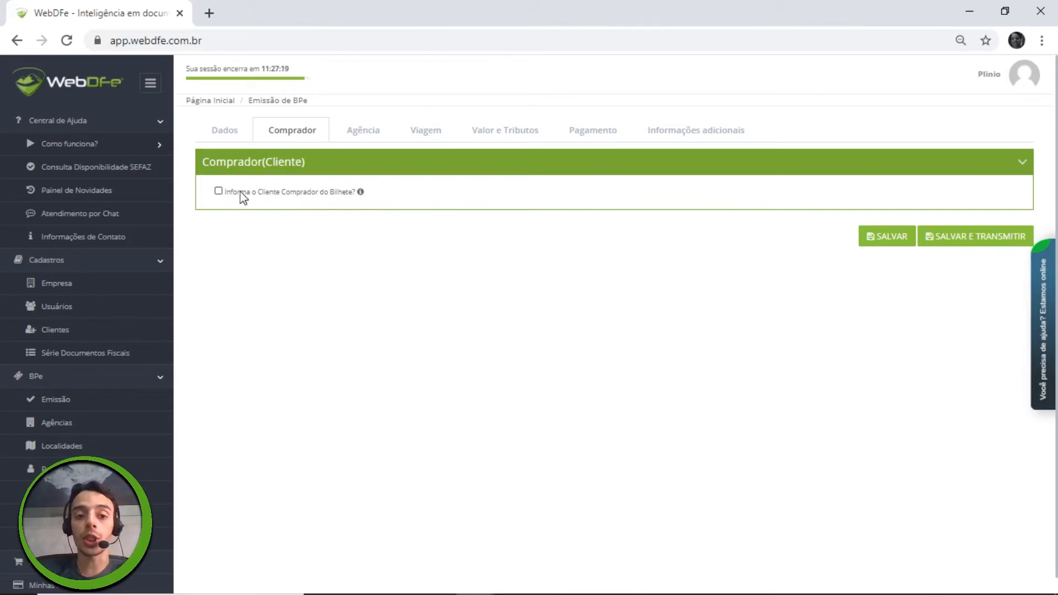
click(219, 192)
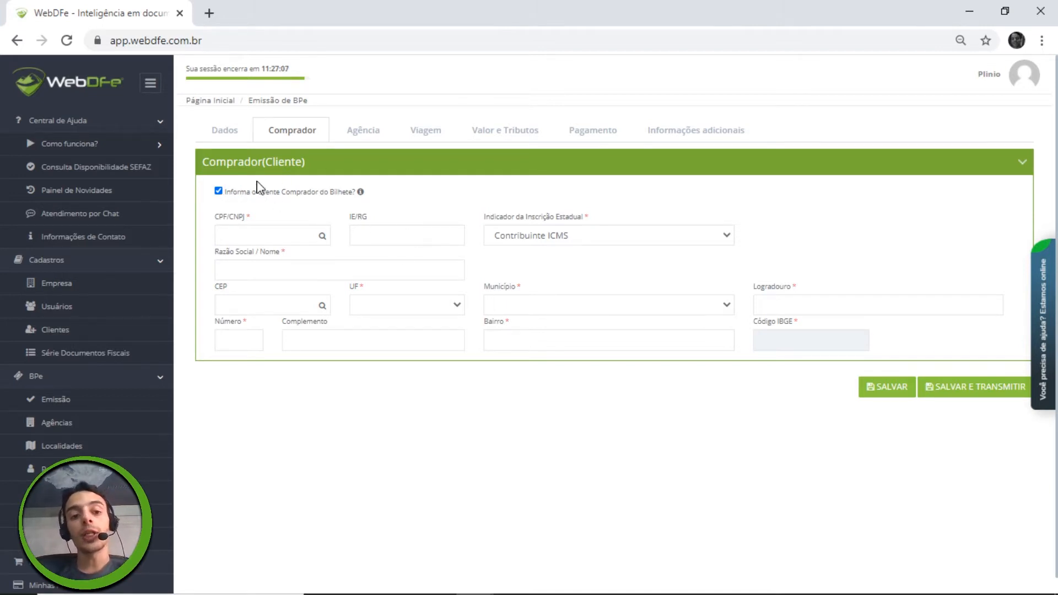
click(219, 191)
Step: Examine the Agência fields by temporarily enabling the Venda por Agência option
click(363, 132)
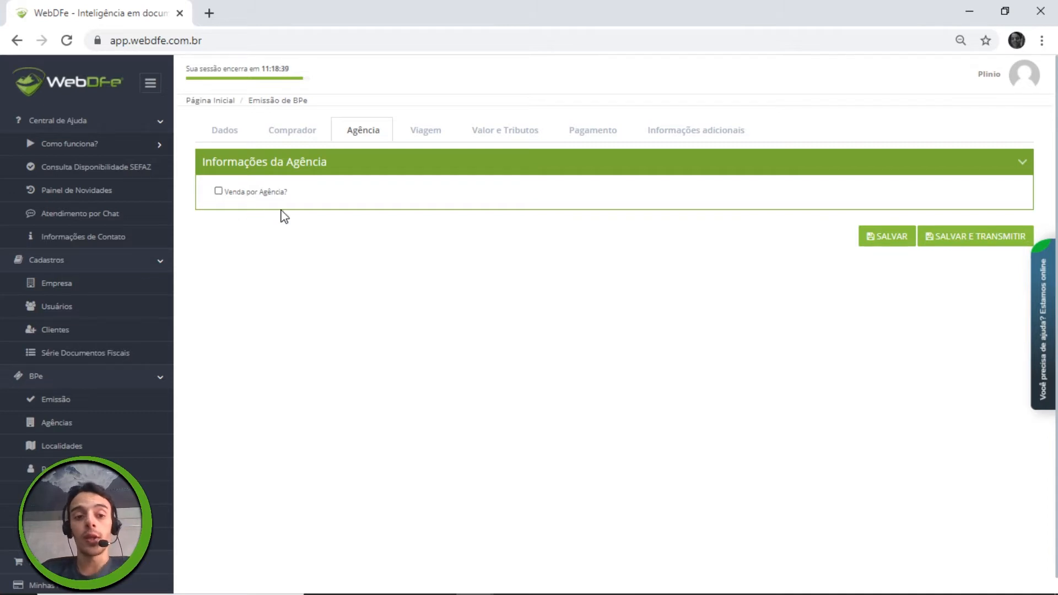
click(218, 191)
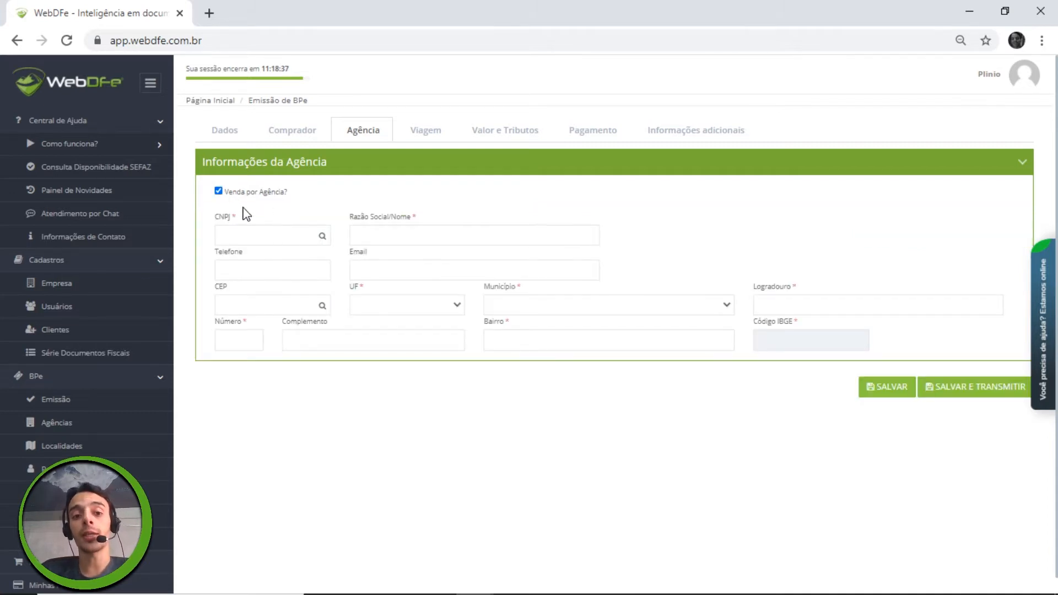
drag(215, 205, 703, 253)
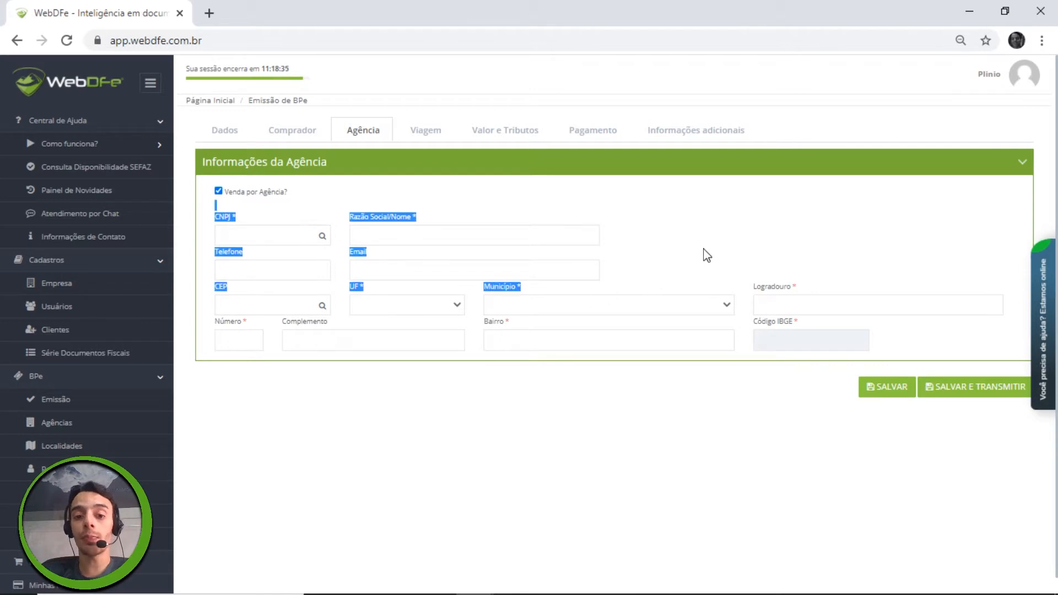
click(707, 255)
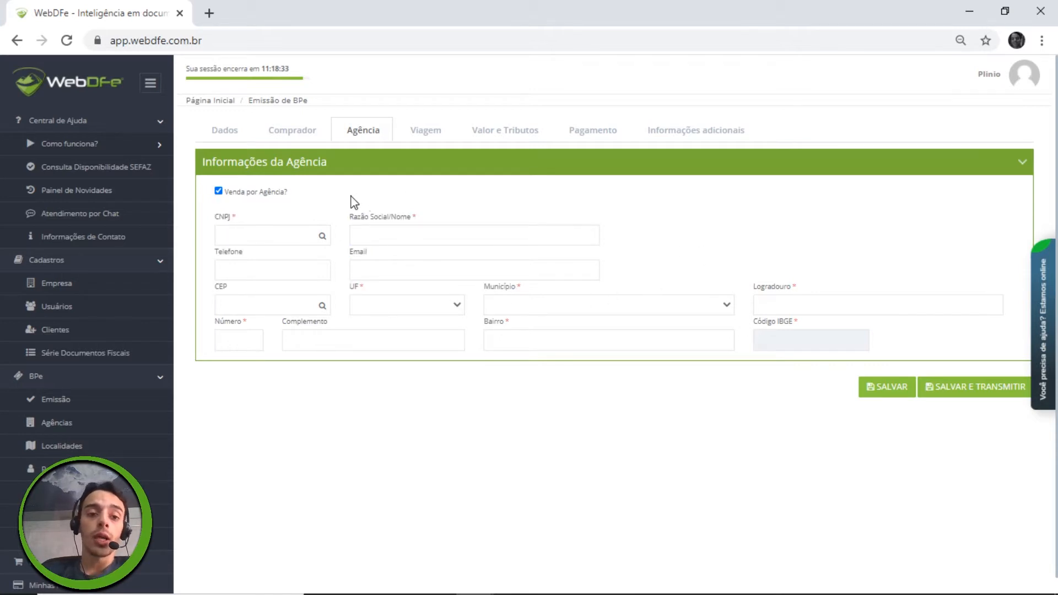
click(218, 192)
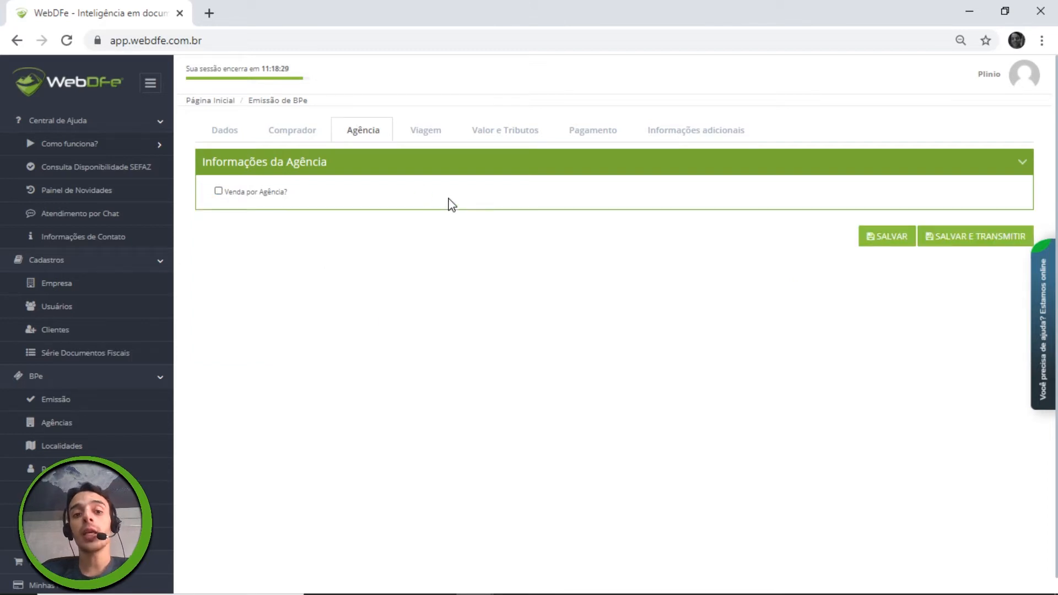
Step: In the Viagem details, set the trip's start location to UF MT, municipality Cuiabá
click(425, 135)
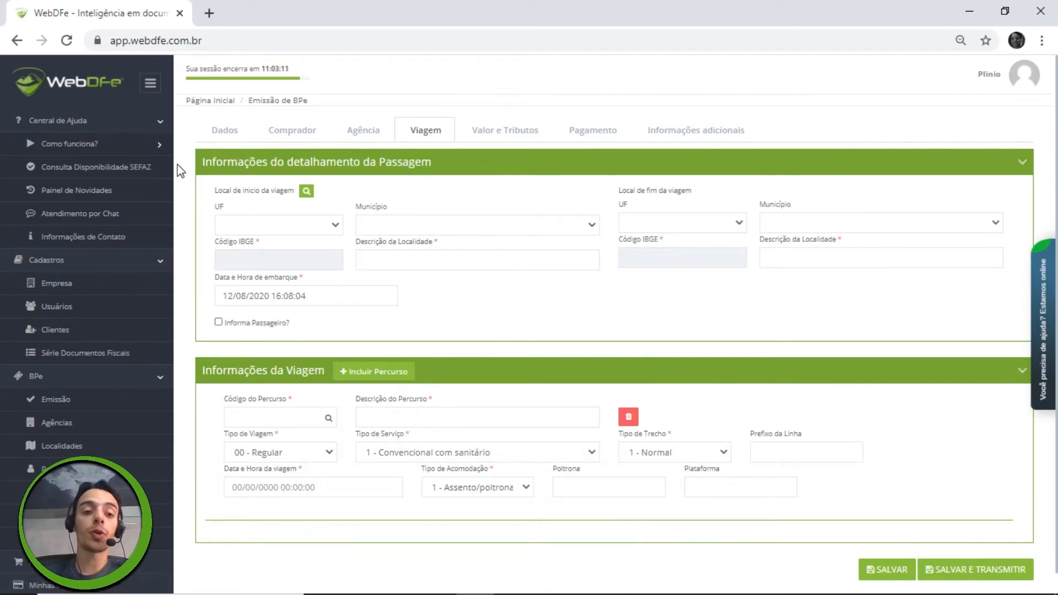
drag(203, 167, 450, 159)
click(450, 160)
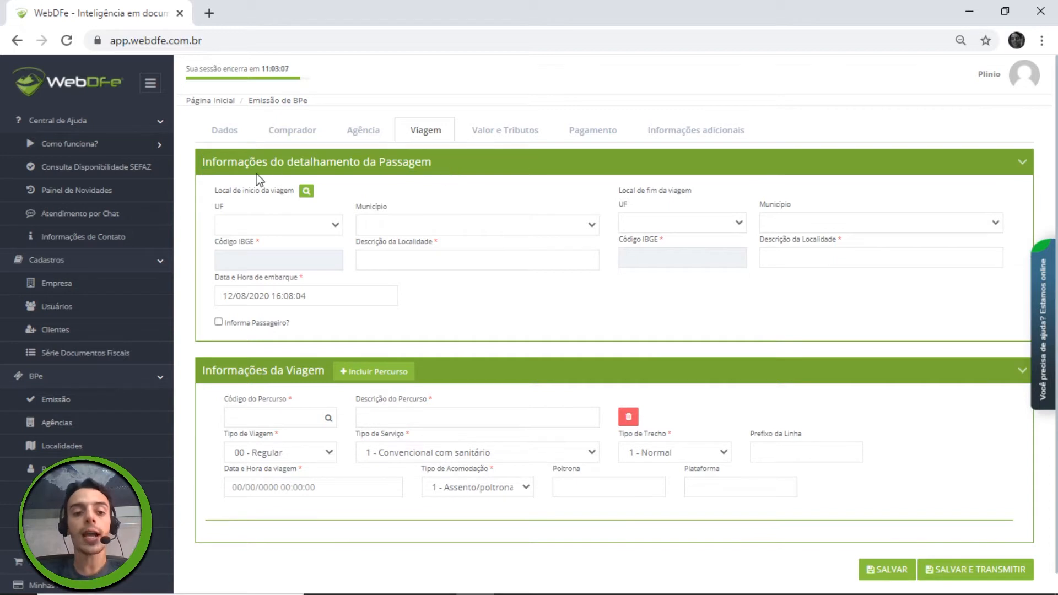
drag(209, 193, 406, 211)
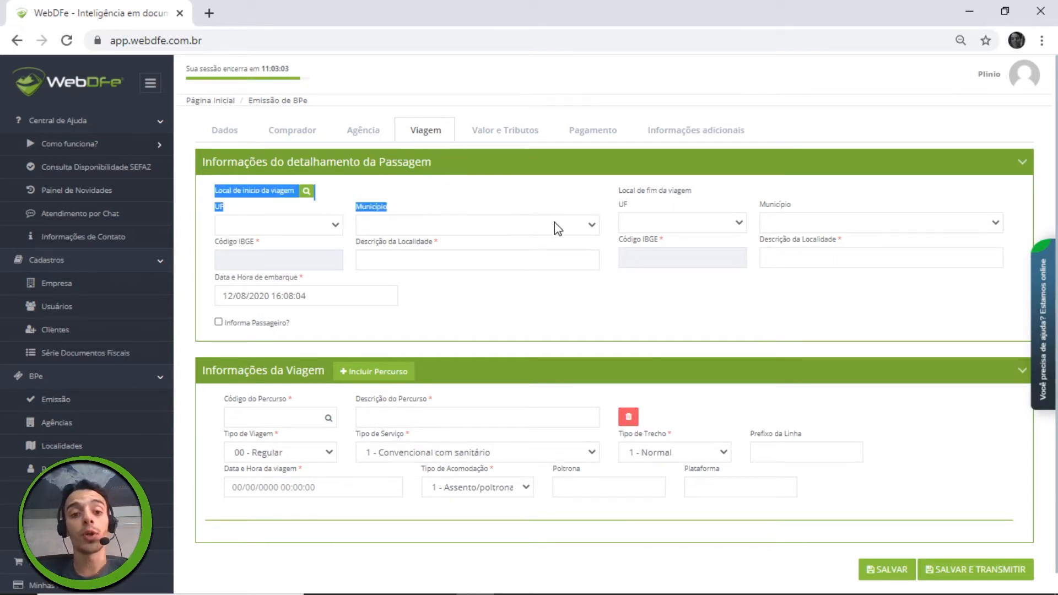
click(527, 195)
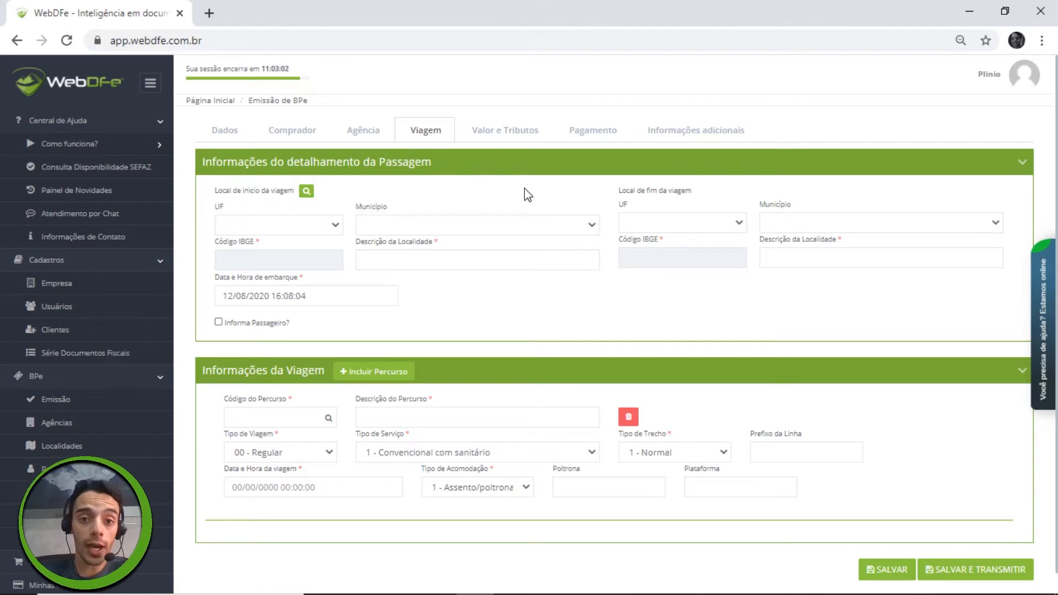
click(263, 227)
key(m)
key(t)
key(Return)
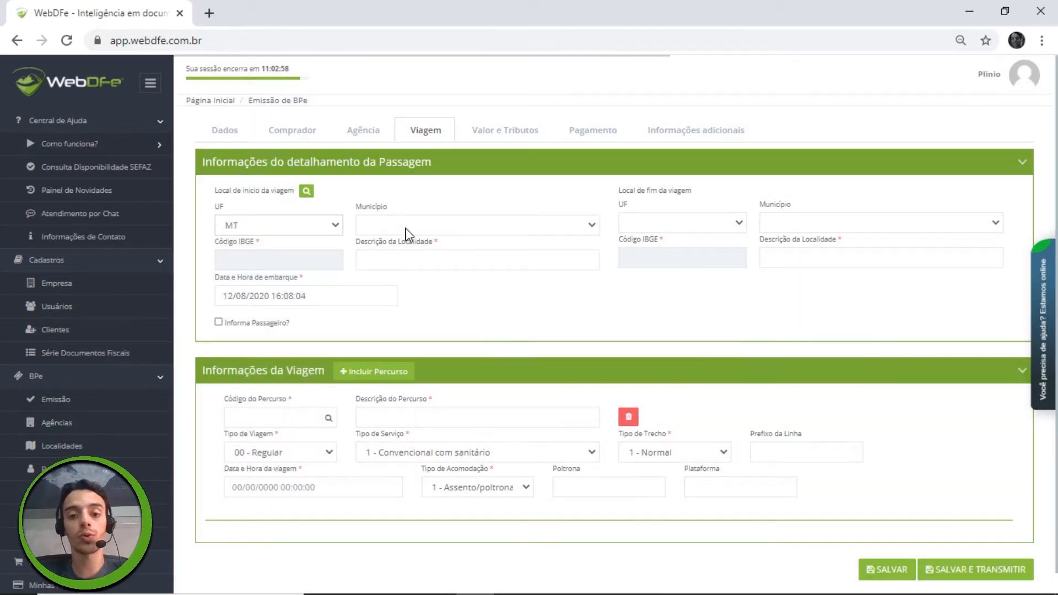
click(406, 228)
key(c)
key(u)
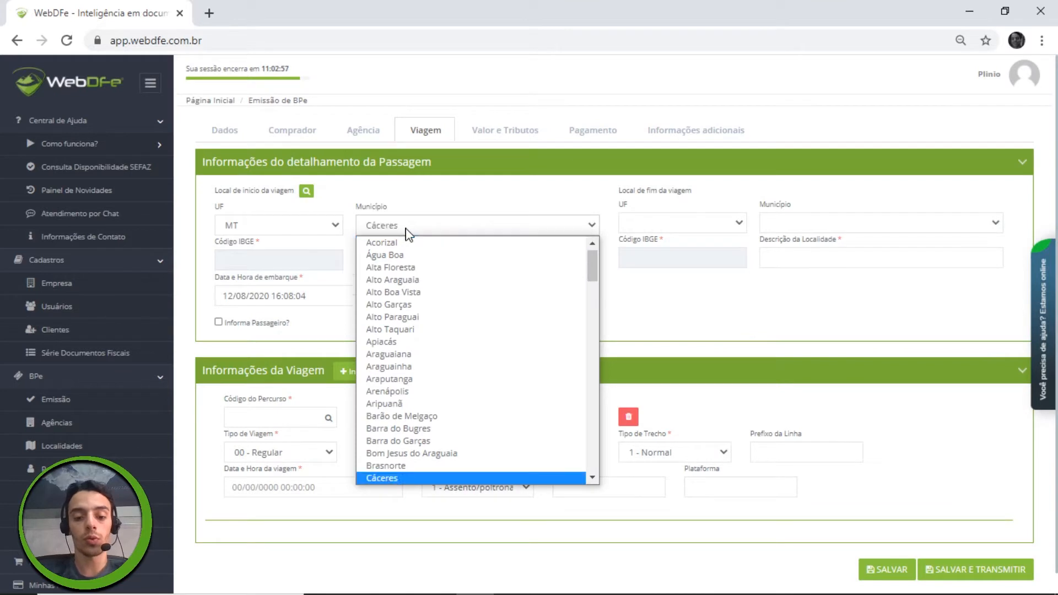
key(Return)
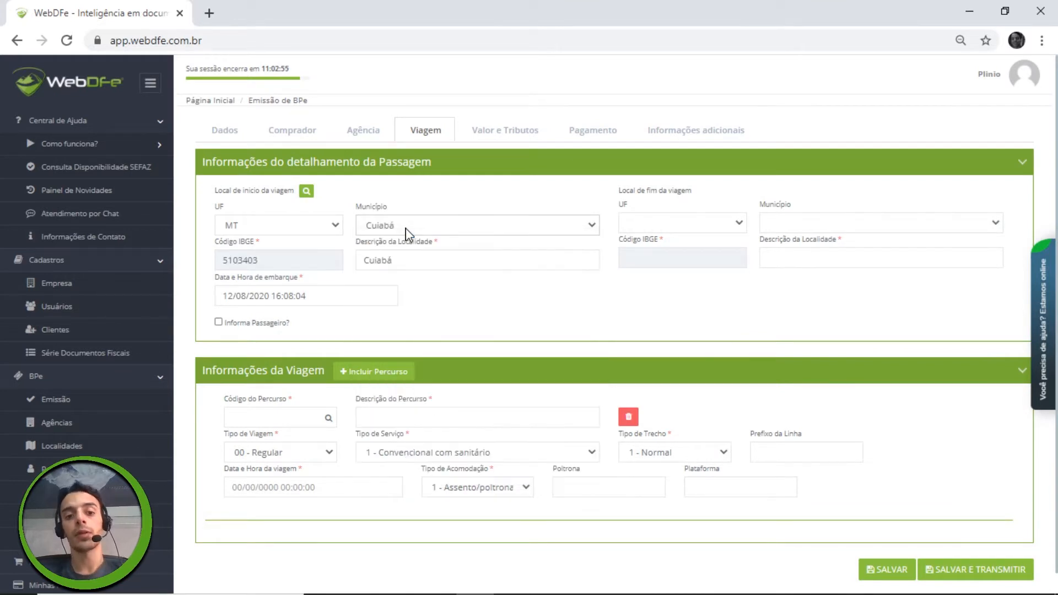
Step: Set the trip's end location to UF SC, municipality Florianópolis
click(655, 224)
key(s)
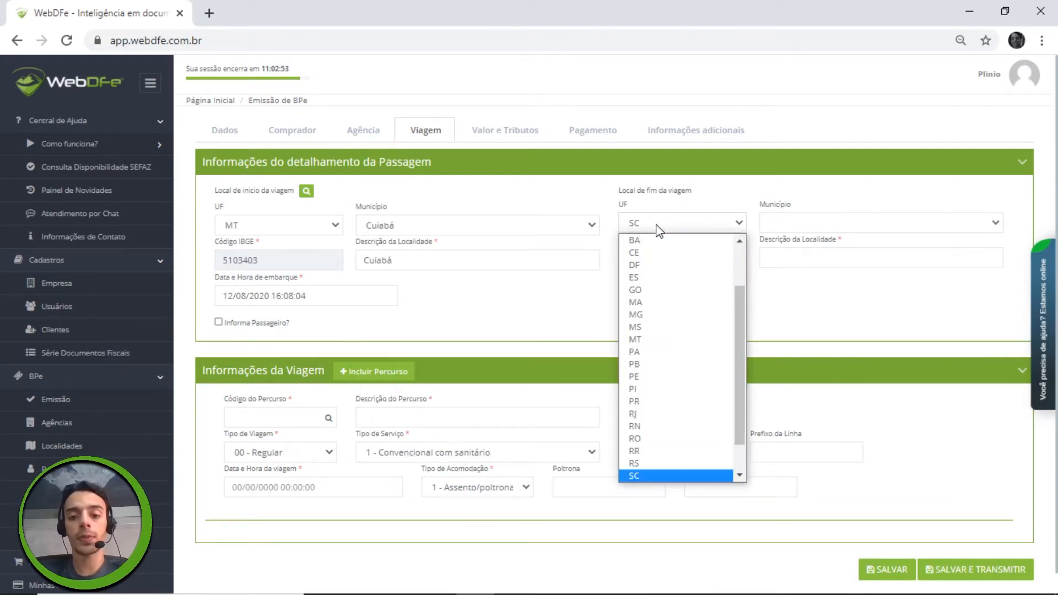
key(Return)
click(825, 226)
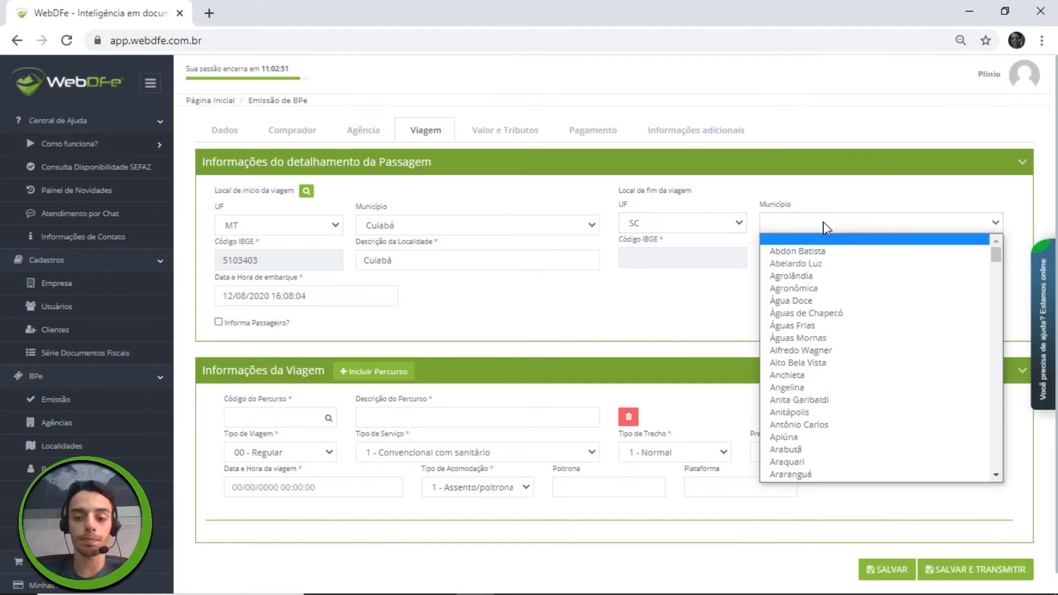
key(f)
key(Down)
key(Down)
key(Down)
key(Down)
key(Down)
key(Down)
key(Down)
key(Down)
key(Down)
key(Down)
key(Down)
key(Down)
key(Down)
key(Down)
key(Down)
key(Down)
key(Down)
key(Down)
key(Down)
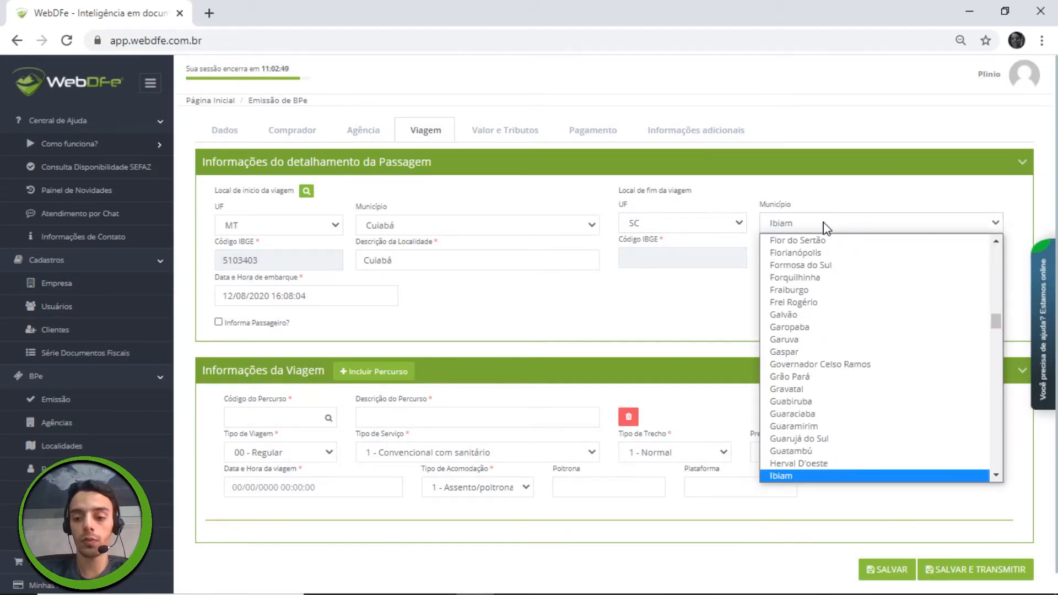
key(Up)
key(Up)
key(Up)
key(Up)
key(Up)
key(Up)
key(Up)
key(Up)
key(Up)
key(Up)
key(Up)
key(Up)
key(Up)
key(Up)
key(Up)
key(Up)
key(Up)
key(Up)
key(Up)
key(Down)
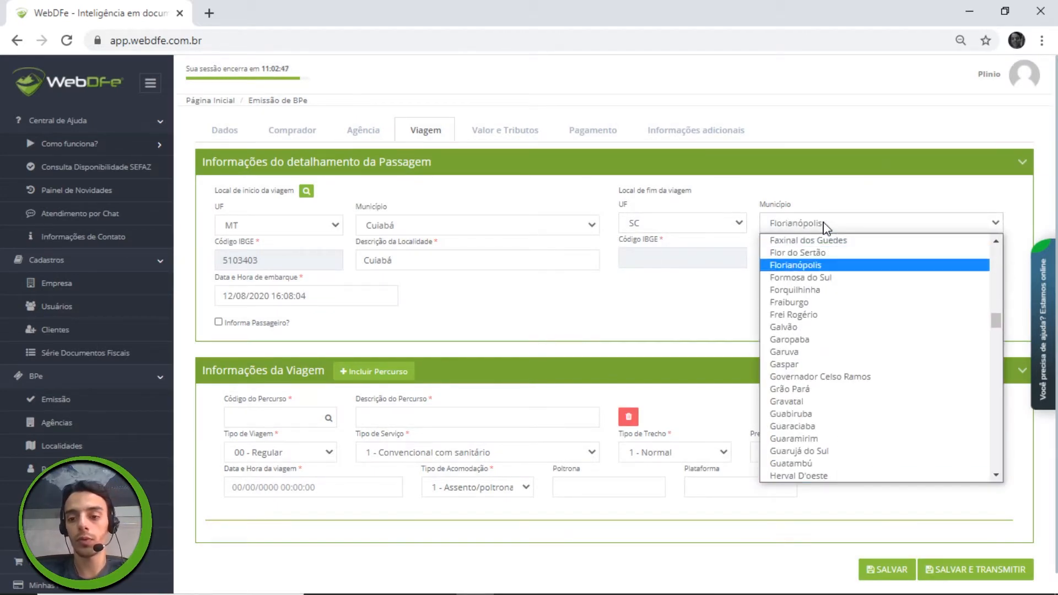
key(Return)
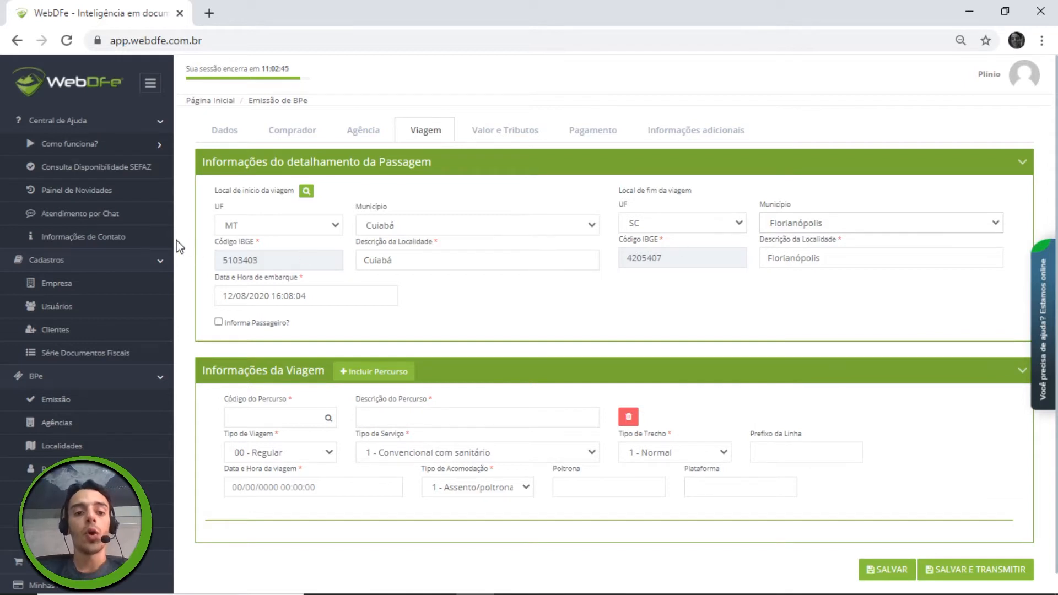
Step: Replace the start location's Descrição da Localidade with Rodoviaria X
drag(348, 245, 451, 250)
click(452, 251)
click(423, 254)
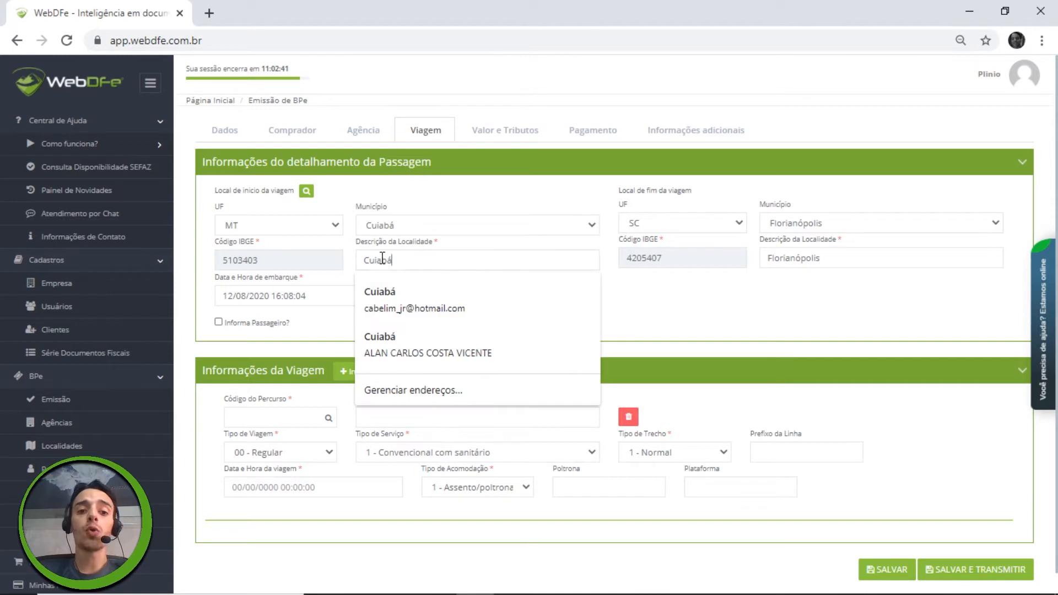
drag(354, 256, 435, 267)
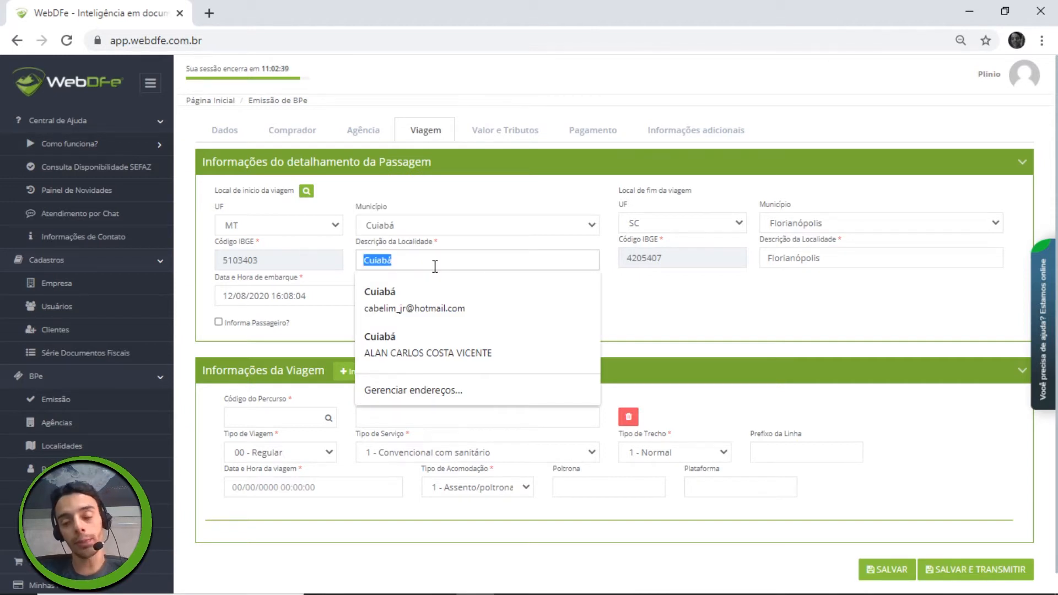
key(BackSpace)
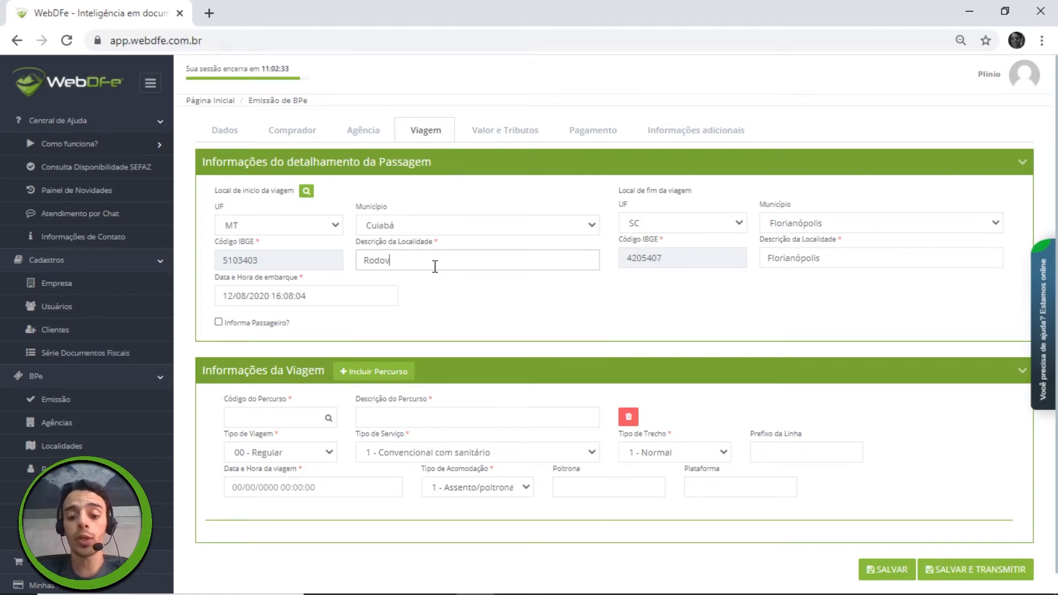
text(Rodoviario)
key(BackSpace)
text(a X)
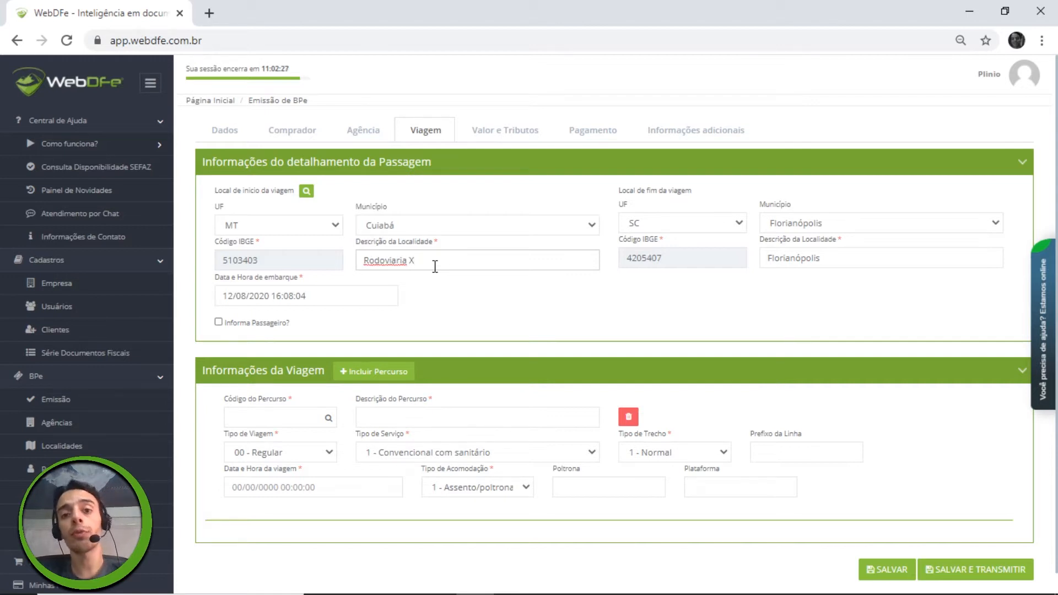
Step: Enable the Informa Passageiro? option for the ticket
triple_click(219, 279)
click(325, 291)
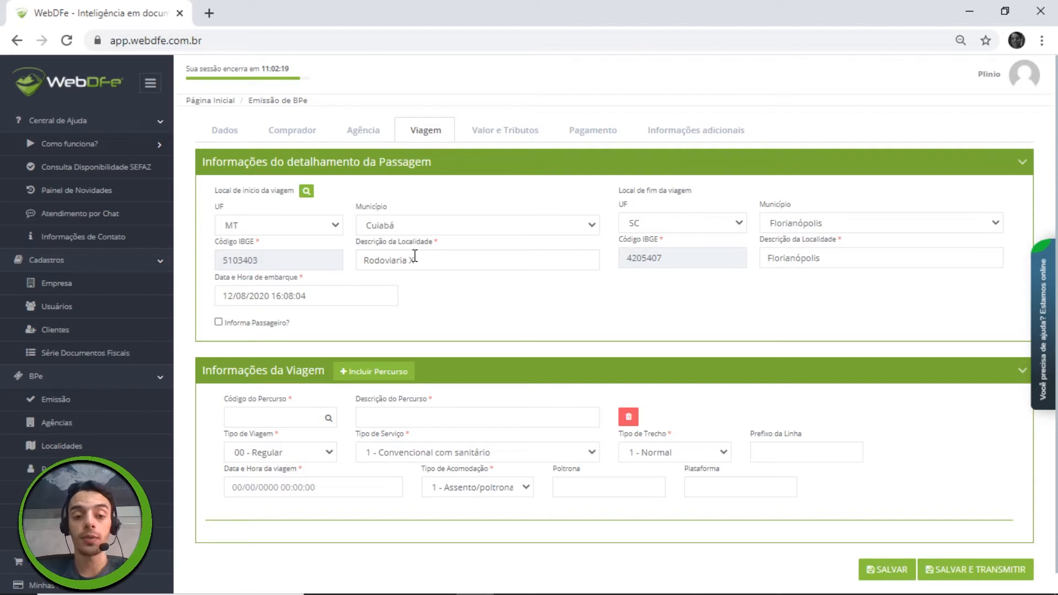
drag(291, 326, 226, 325)
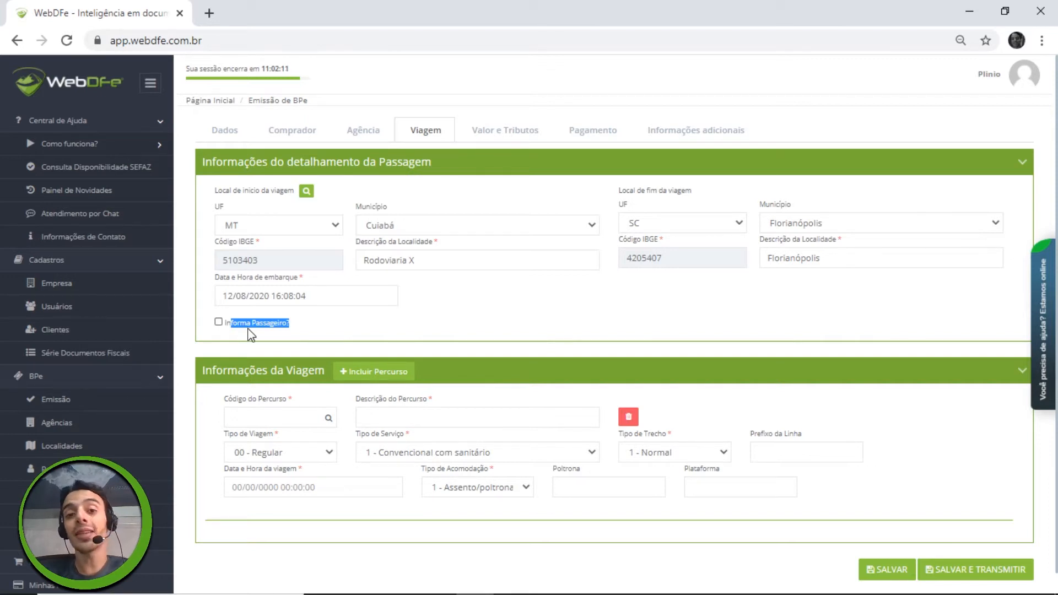
click(322, 329)
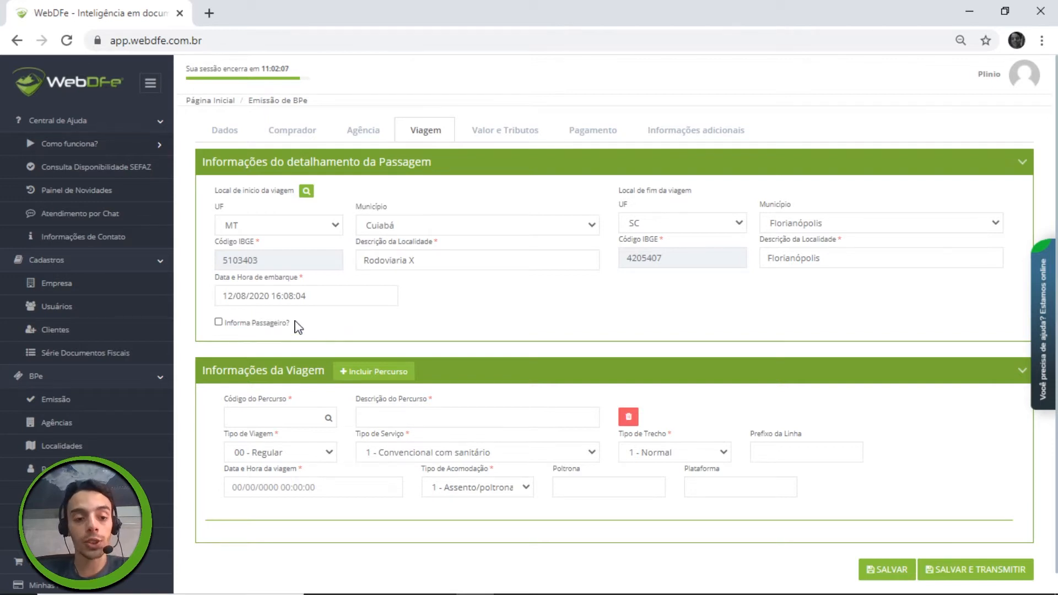
click(219, 322)
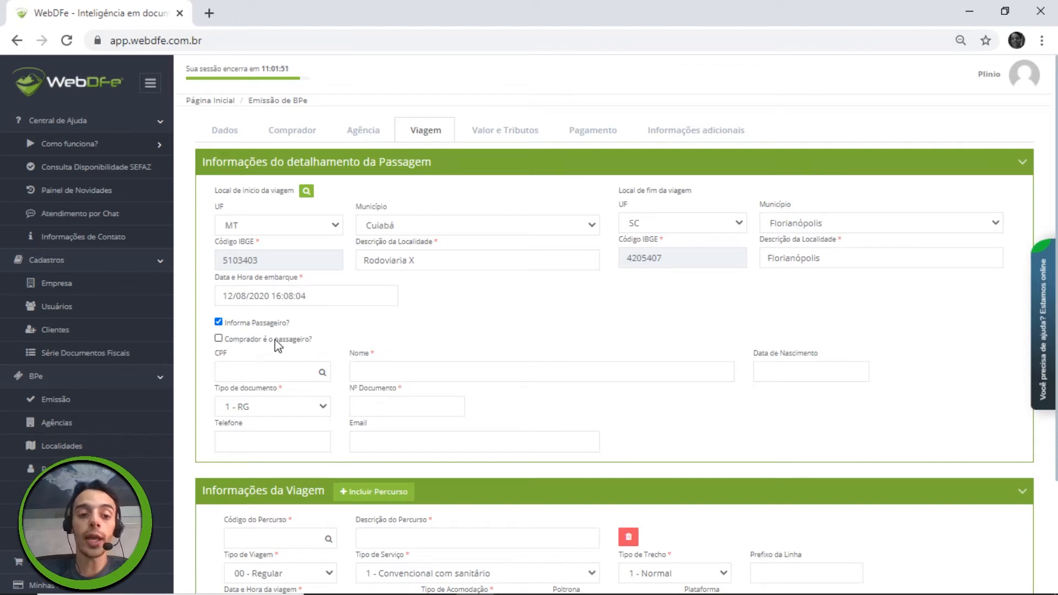
Step: Examine the buyer option and fields in Comprador, and the passenger fields in the Viagem details
click(298, 132)
click(268, 193)
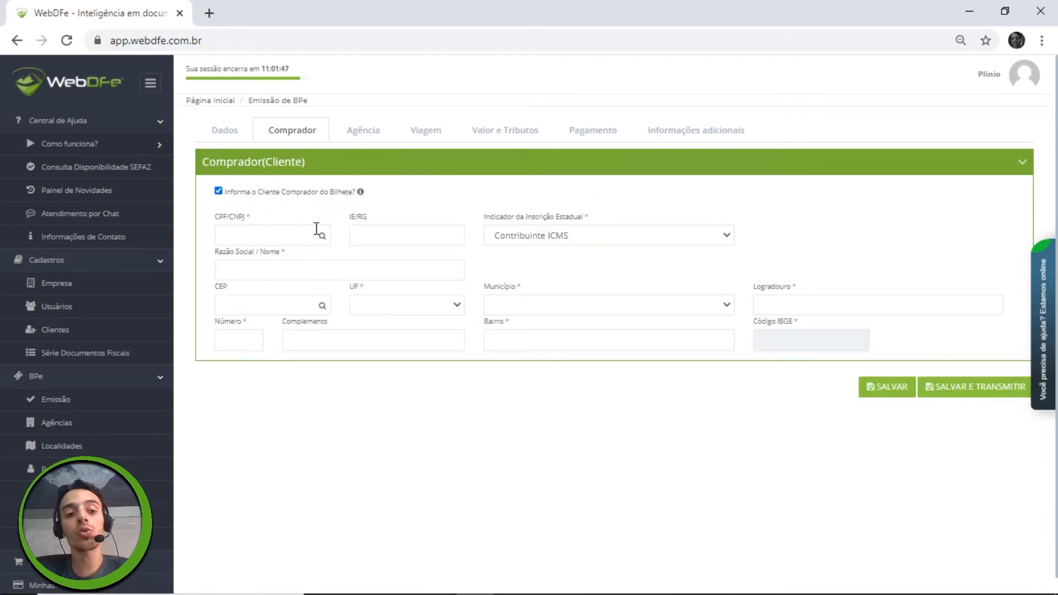
click(283, 193)
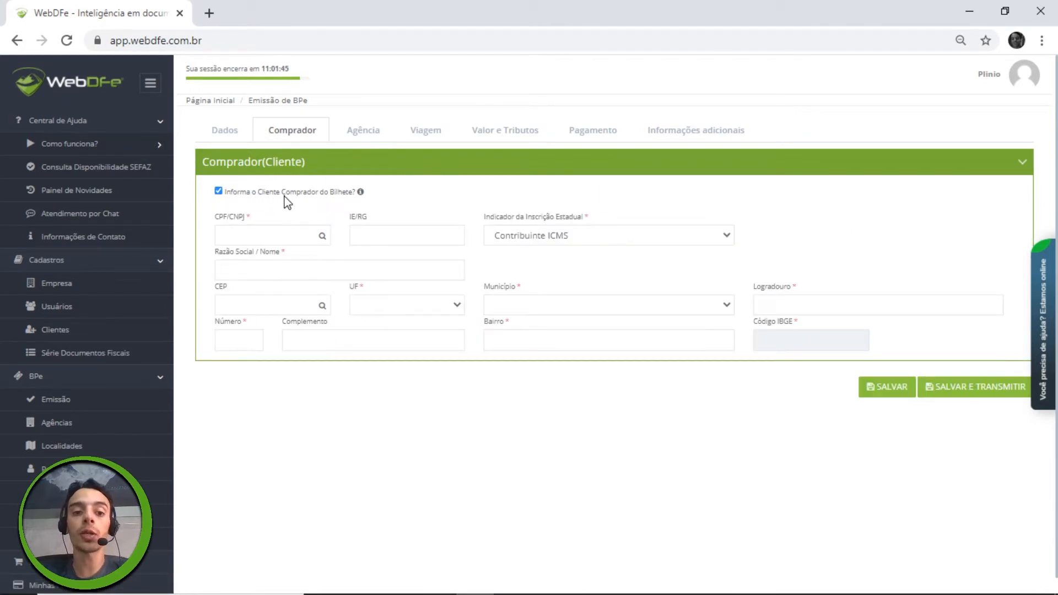
click(428, 135)
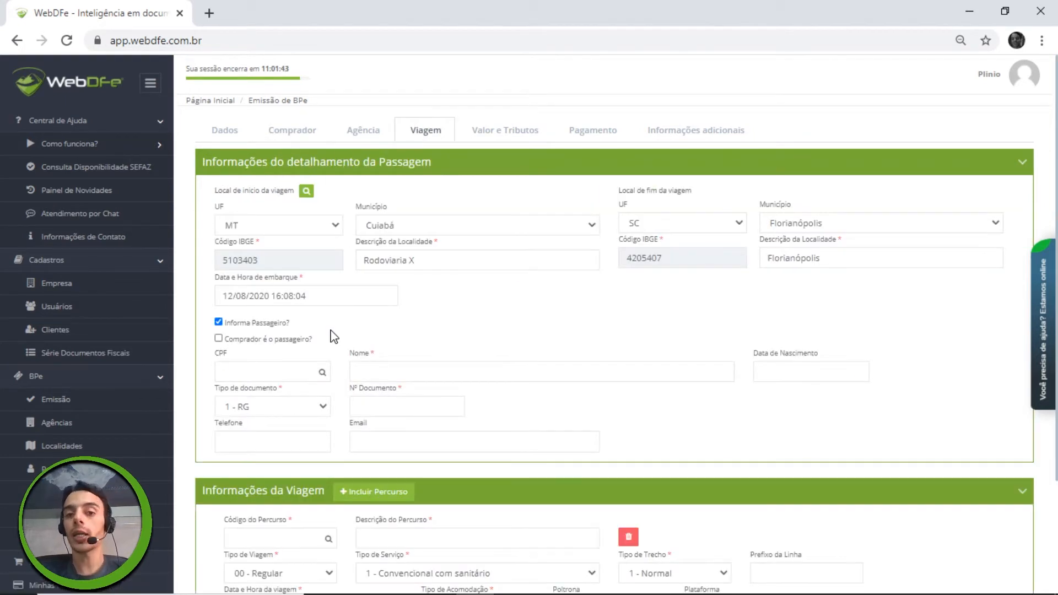
scroll(439, 384, down, 1)
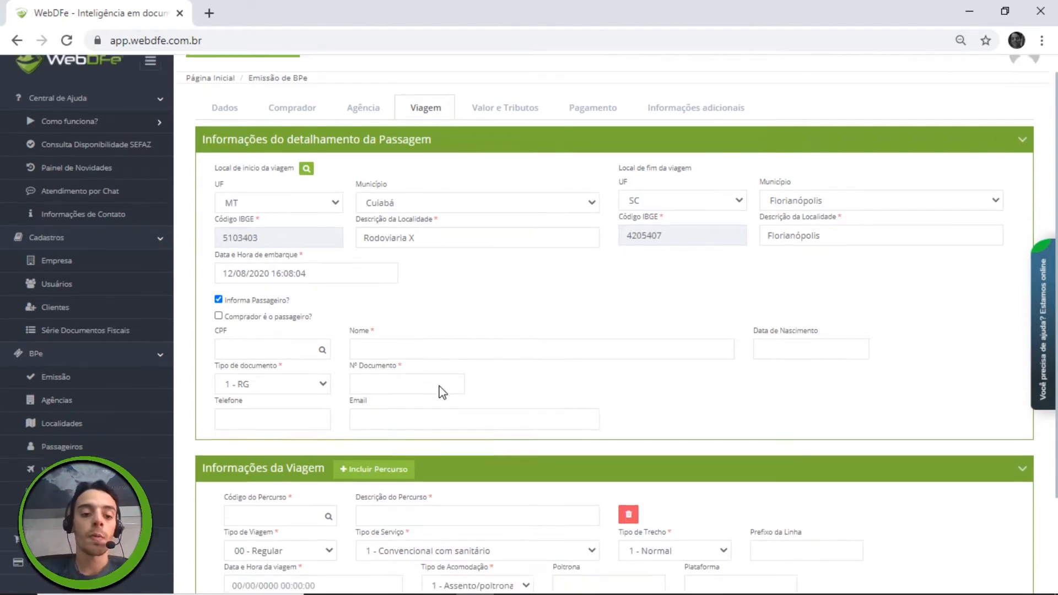
scroll(457, 385, down, 1)
drag(210, 343, 324, 350)
click(539, 340)
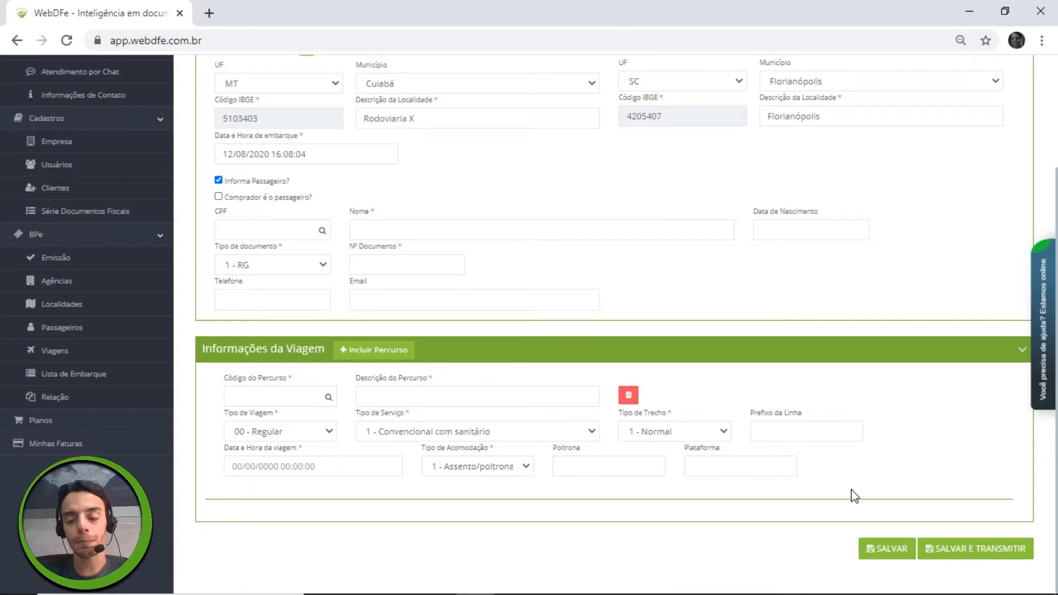
Step: Set the Código do Percurso in the trip information to 1
click(379, 345)
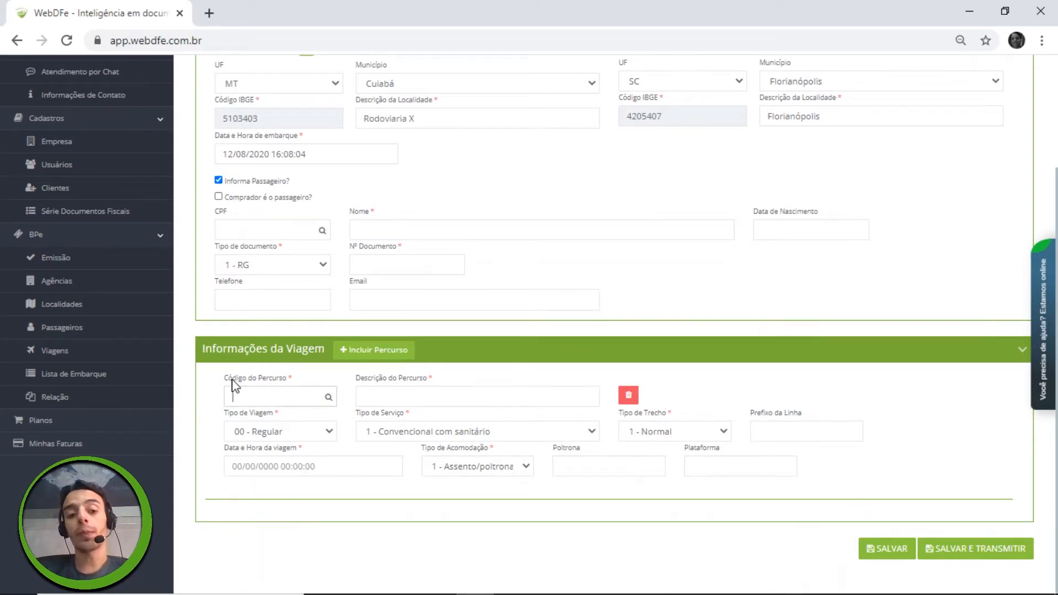
drag(226, 377, 309, 384)
click(310, 386)
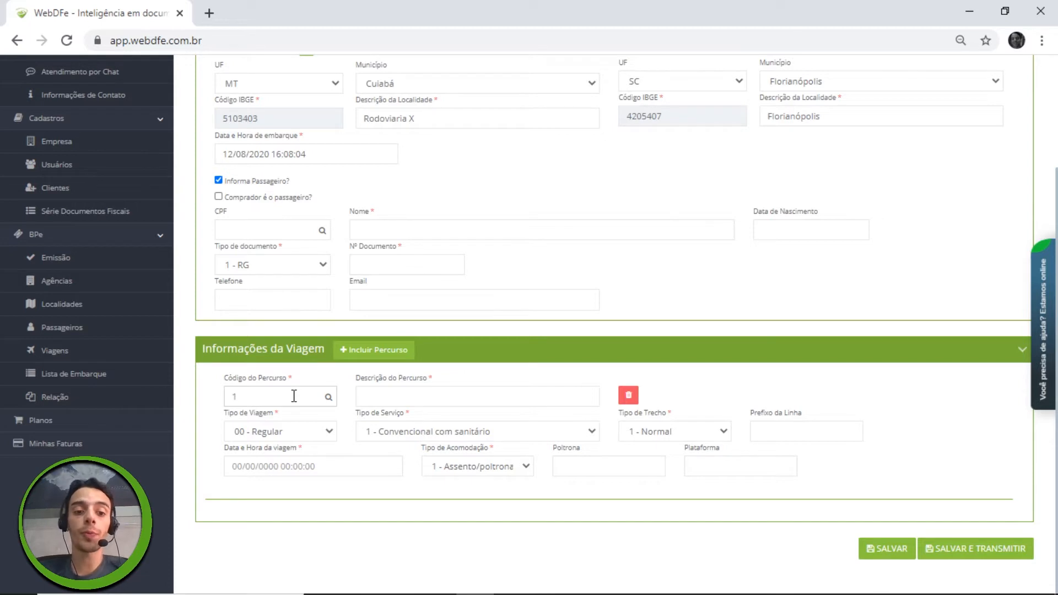
Step: Enter "Viagem Cuiaba p/ Floripa" as the Descrição do Percurso
click(406, 396)
mouse_move(368, 384)
mouse_down()
mouse_move(418, 382)
mouse_move(385, 380)
mouse_up()
click(449, 377)
click(446, 391)
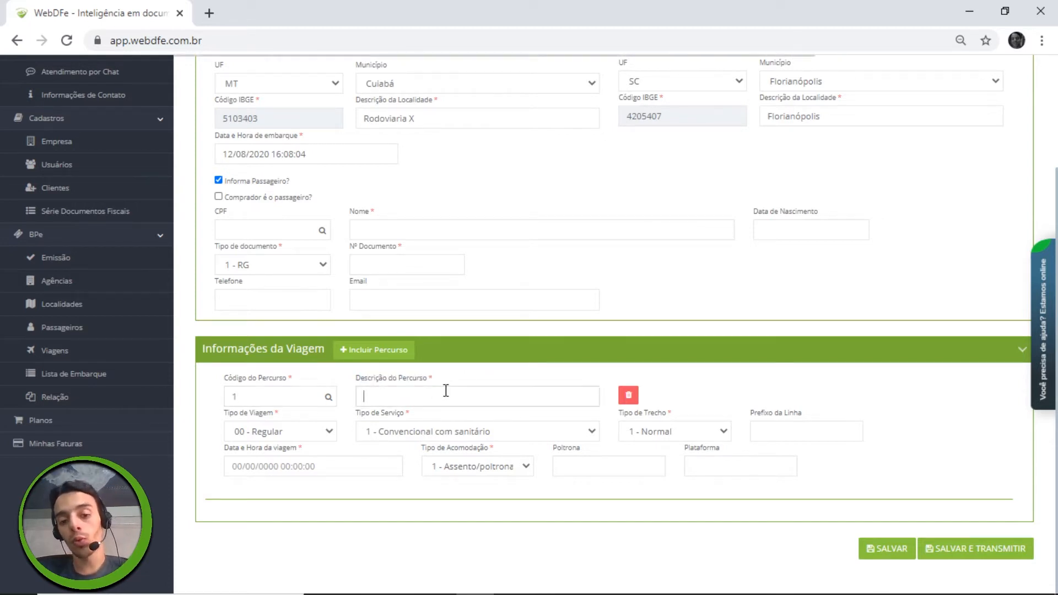
scroll(444, 424, up, 1)
scroll(444, 424, up, 1)
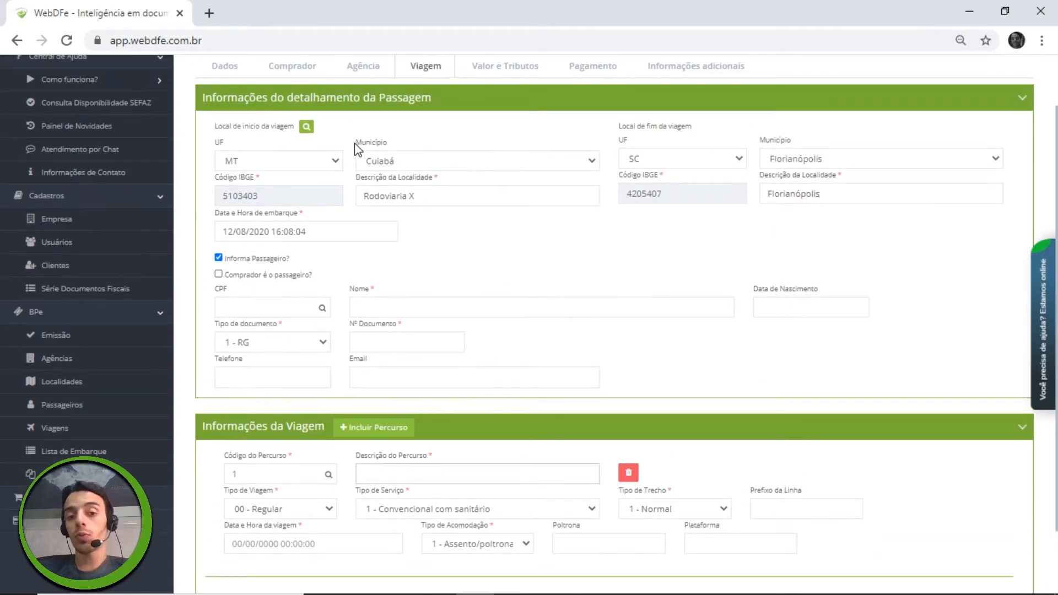
drag(388, 143, 362, 143)
drag(793, 142, 756, 144)
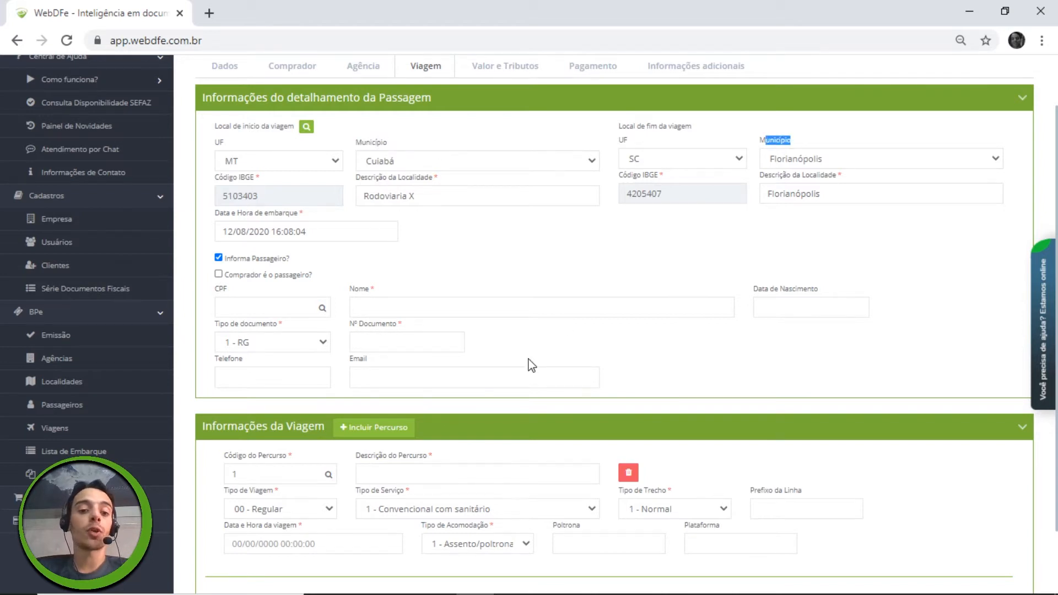
click(442, 473)
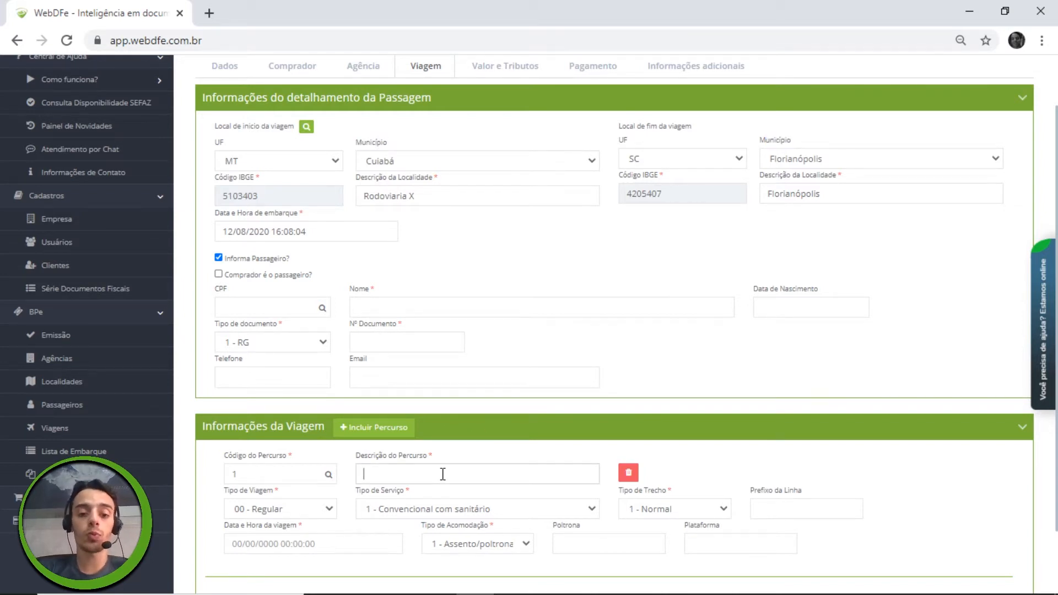
text(Viagem Cuiaba p/ Floripa)
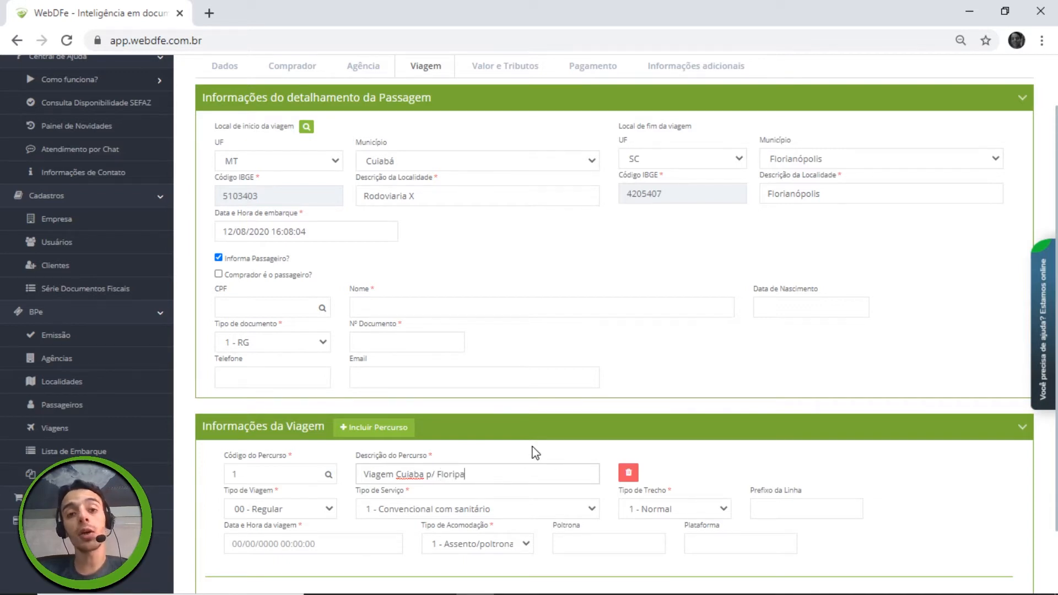
Step: Choose 00 - Regular as the Tipo de Viagem
scroll(598, 456, down, 2)
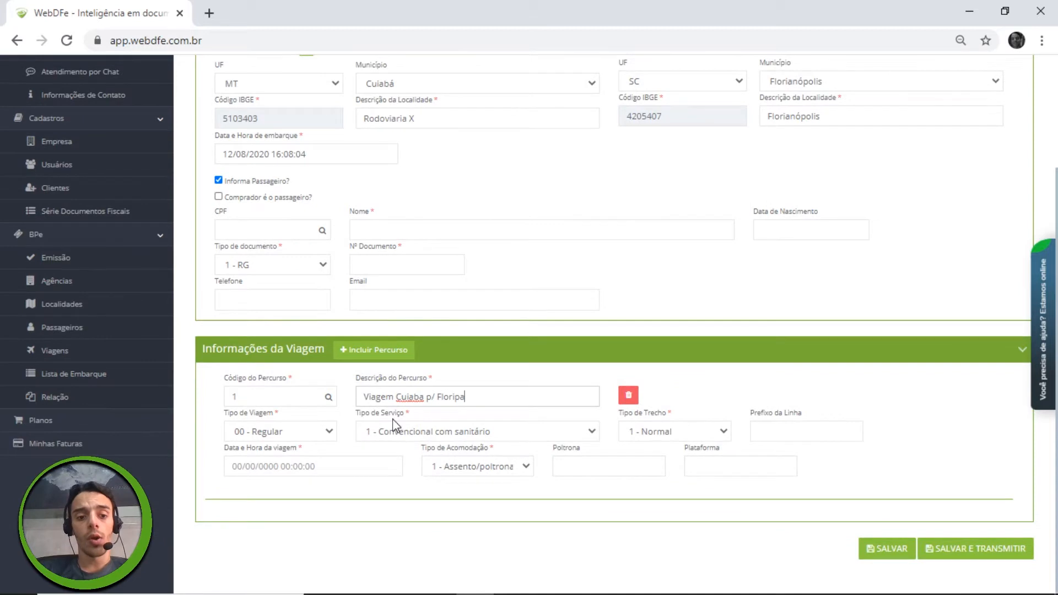
drag(218, 423, 300, 418)
click(303, 417)
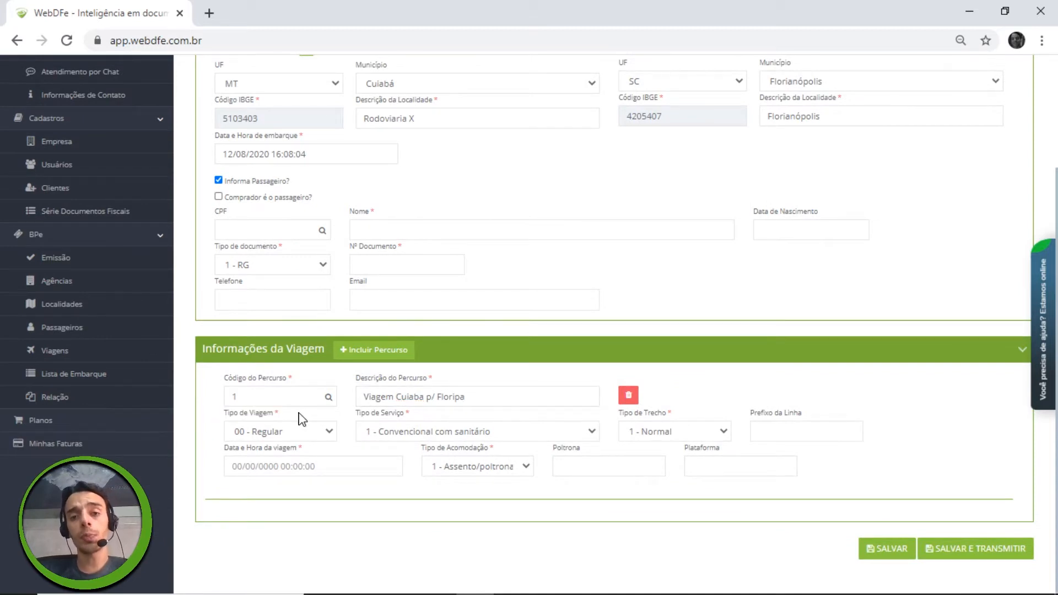
click(288, 432)
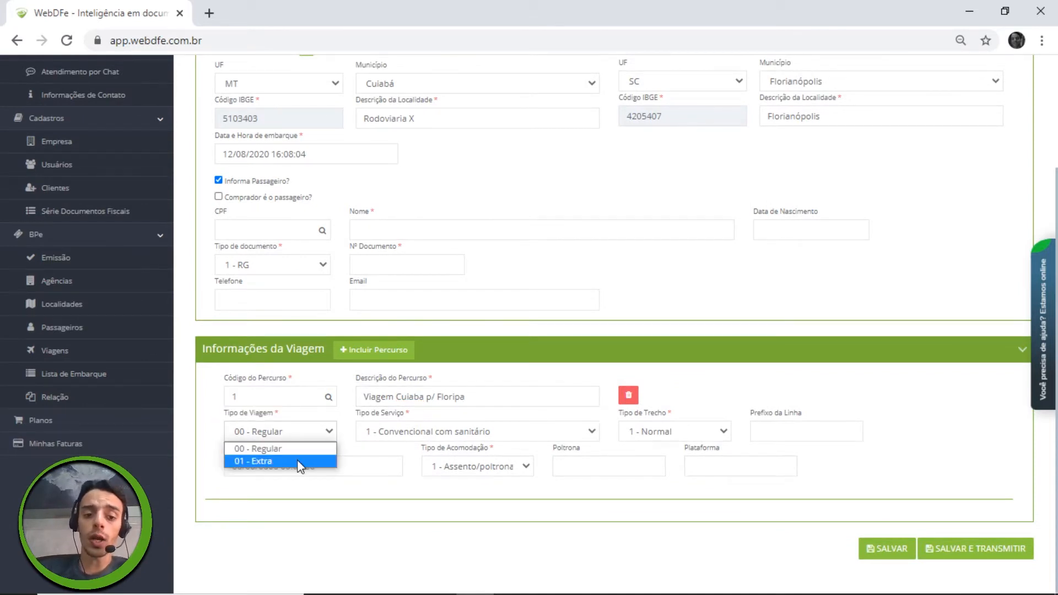
click(292, 448)
Step: Examine the available Tipo de Serviço and Tipo de Trecho options and the Prefixo da Linha field
drag(349, 411, 408, 420)
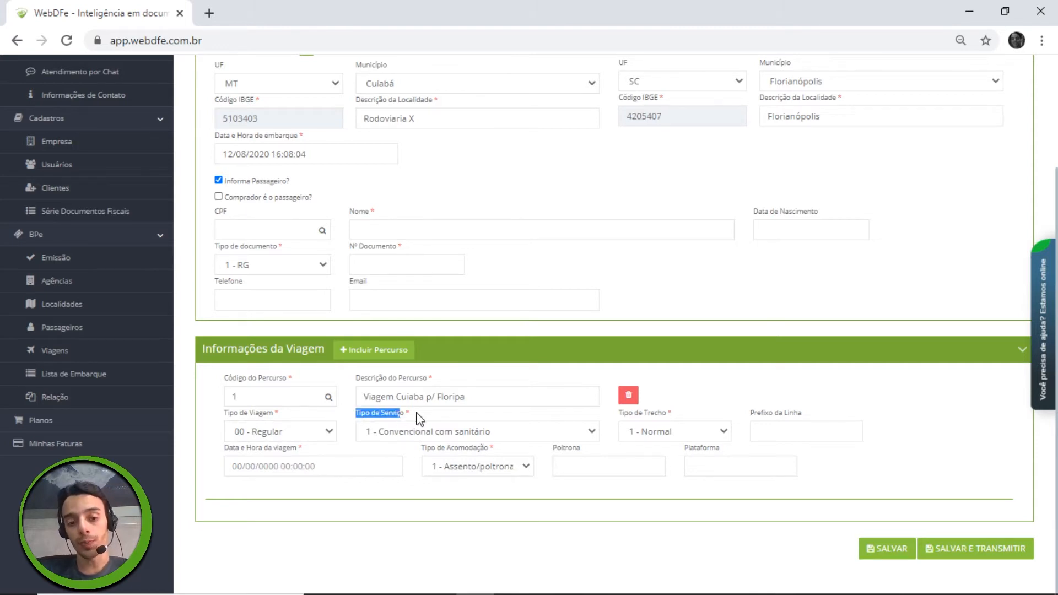
click(432, 429)
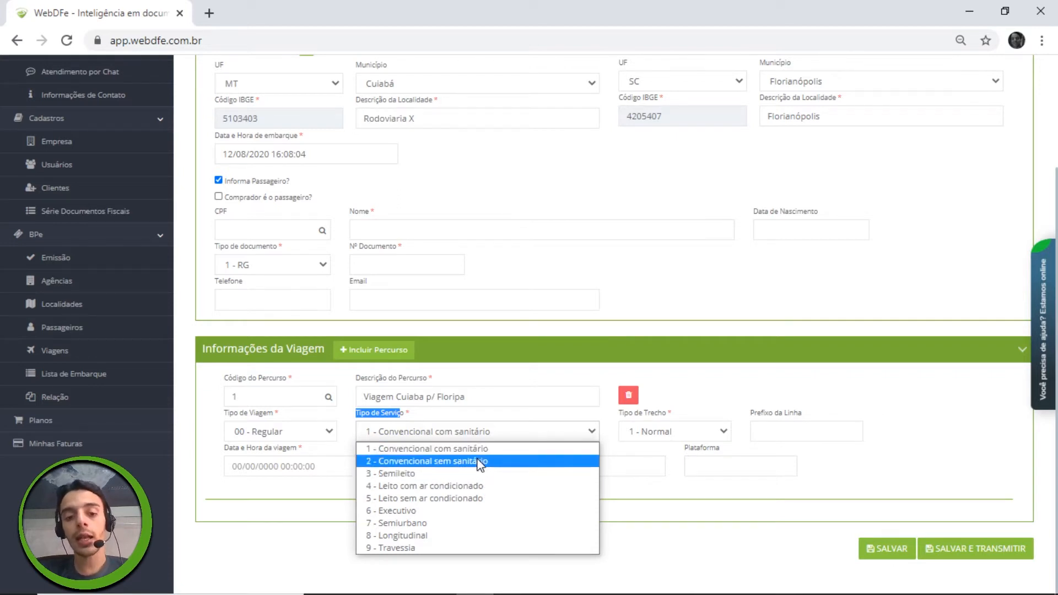
click(540, 424)
drag(623, 414, 684, 429)
click(683, 431)
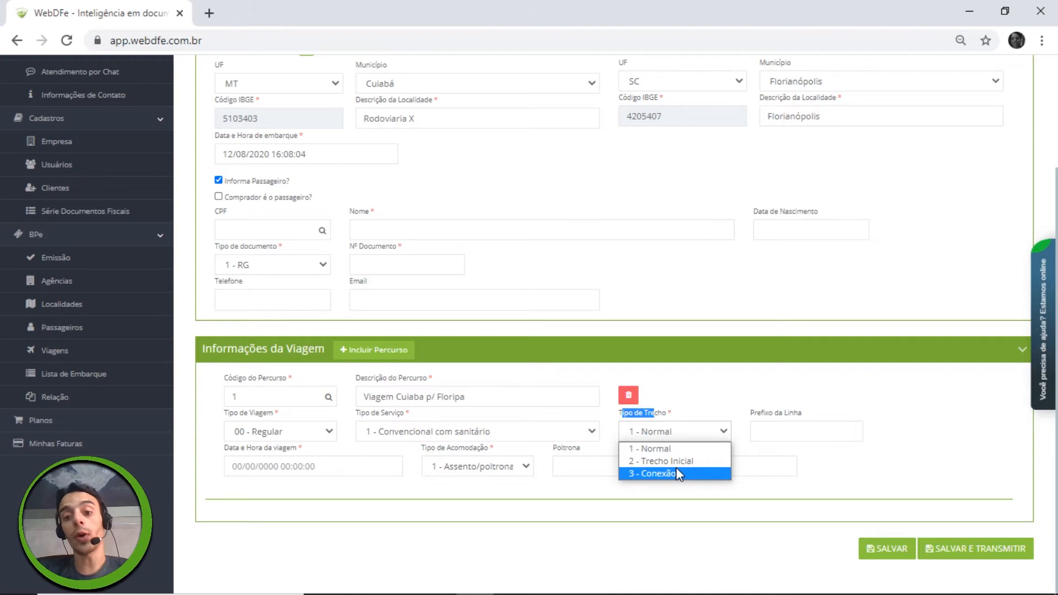
click(693, 488)
drag(750, 414, 829, 416)
click(760, 414)
drag(750, 413, 798, 420)
click(816, 417)
click(810, 420)
double_click(753, 416)
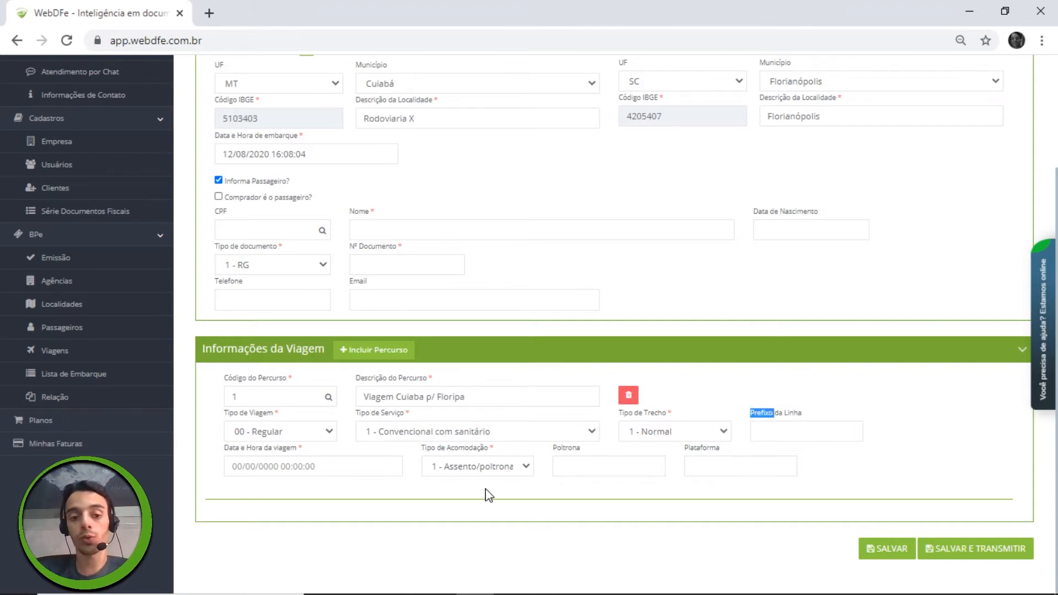
Step: Set the Data e Hora de embarque to 12/08/2020 16:00:04
drag(225, 449, 314, 455)
click(326, 449)
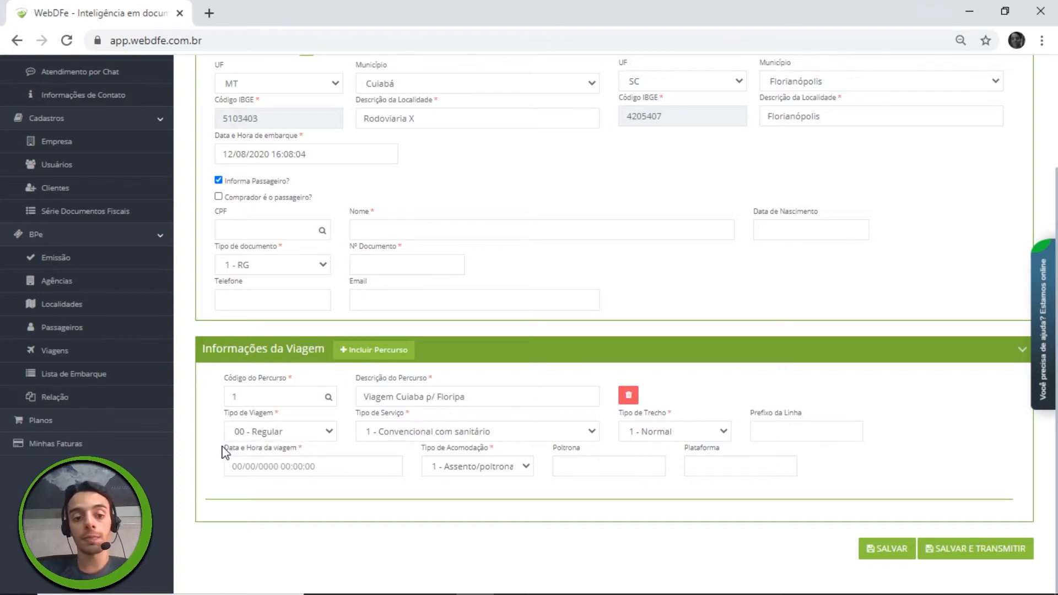
drag(226, 451, 311, 448)
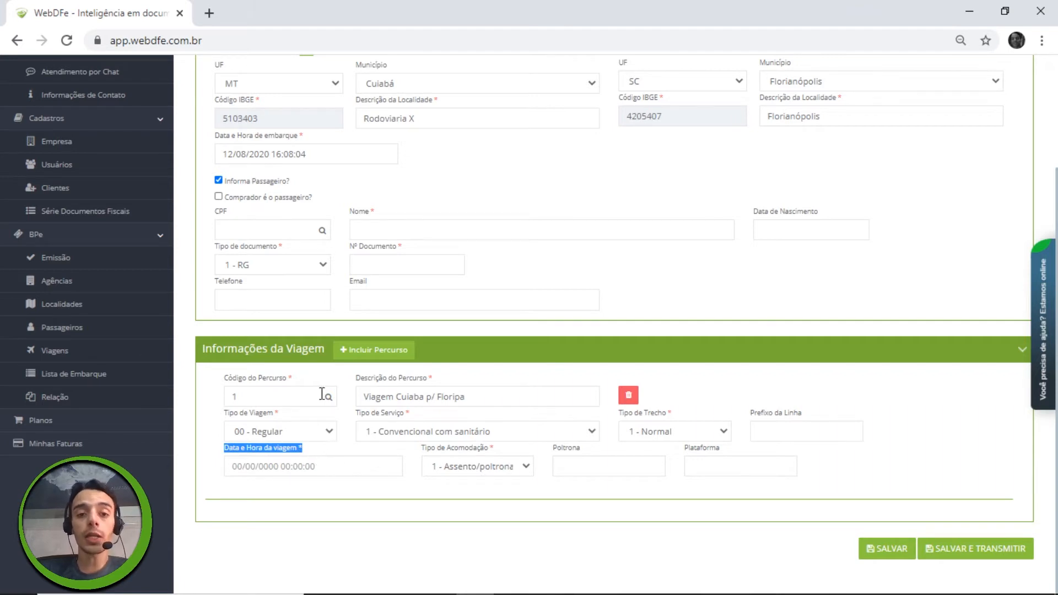
drag(214, 138, 294, 153)
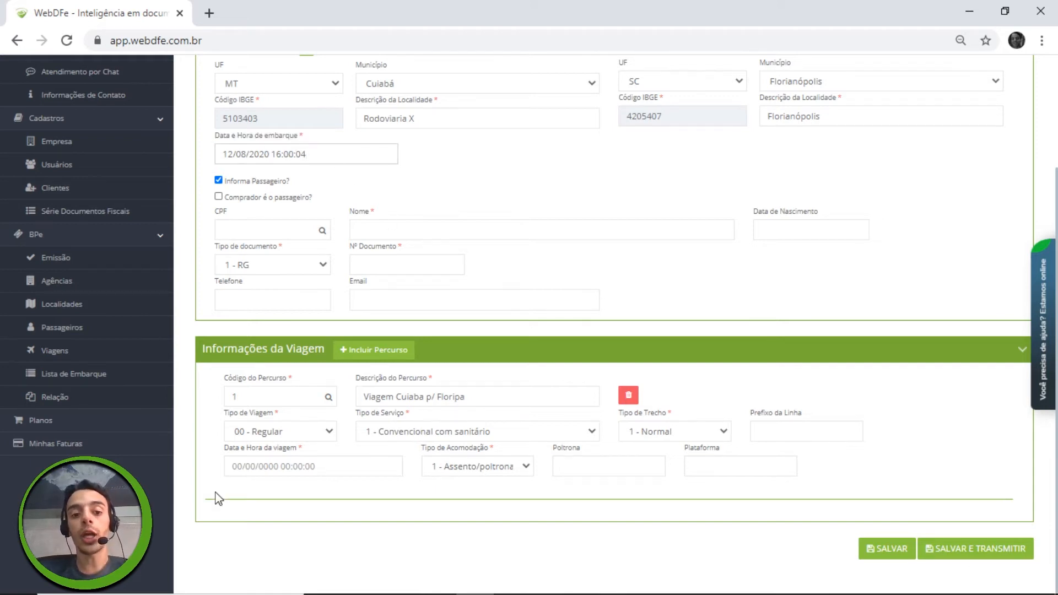
Step: Examine the Data e Hora da viagem, Tipo de Acomodação options, Poltrona and Plataforma fields of the trip
click(309, 468)
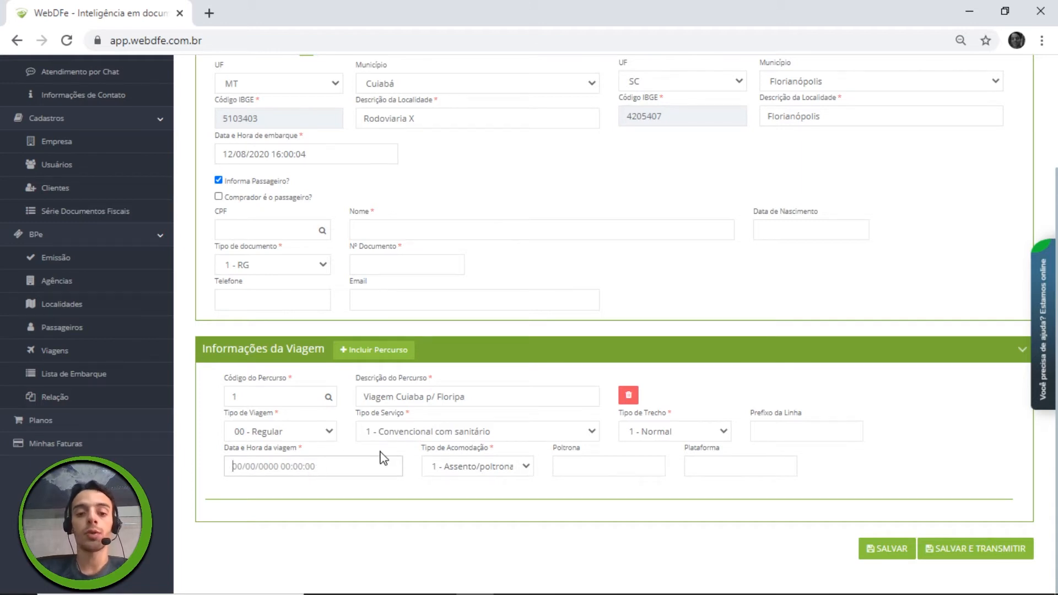
click(471, 464)
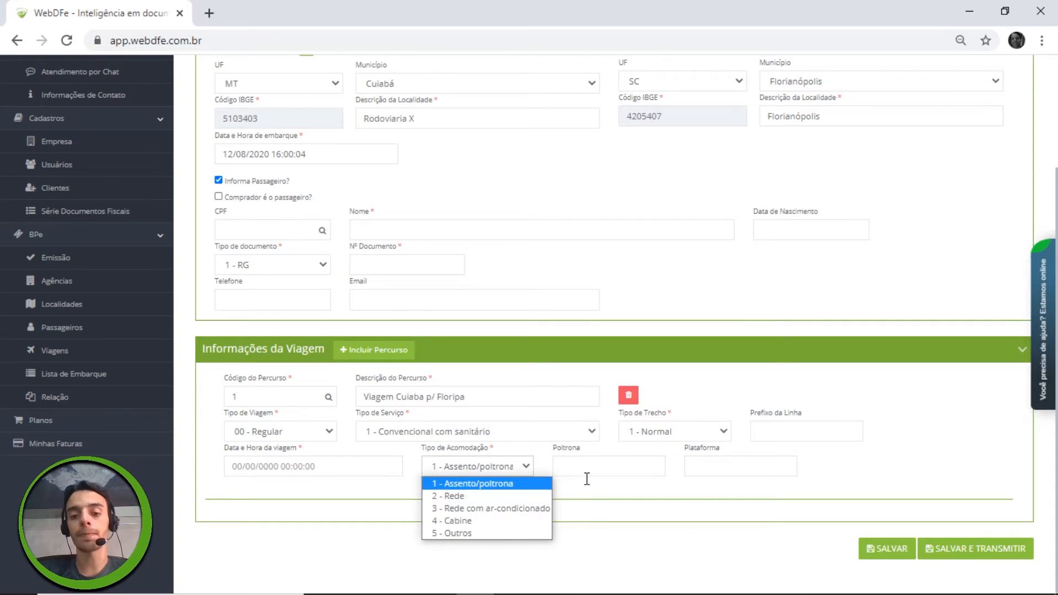
click(485, 483)
drag(556, 455, 602, 453)
click(606, 455)
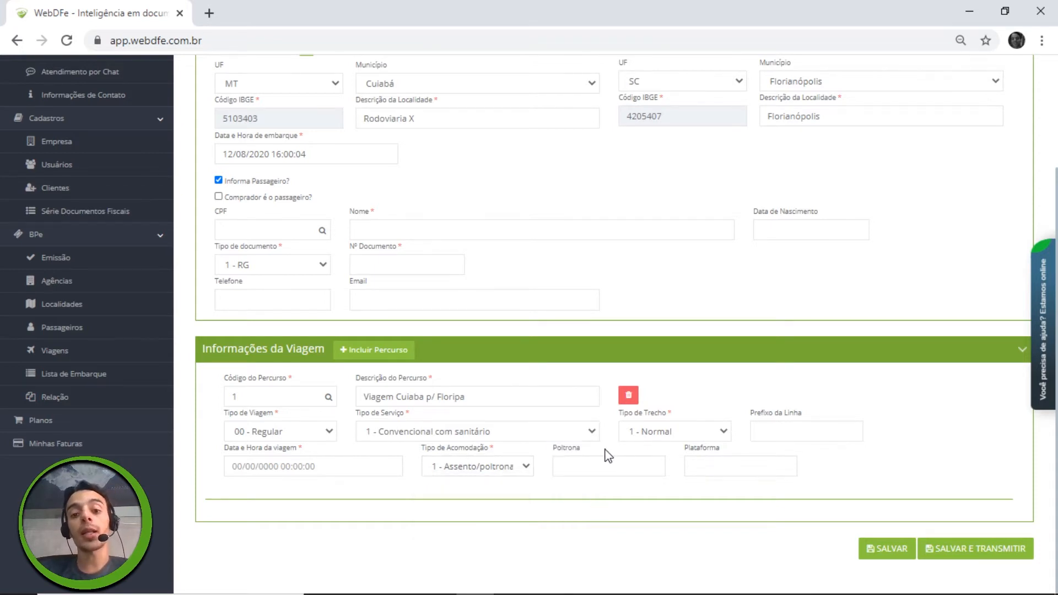
drag(682, 448, 732, 455)
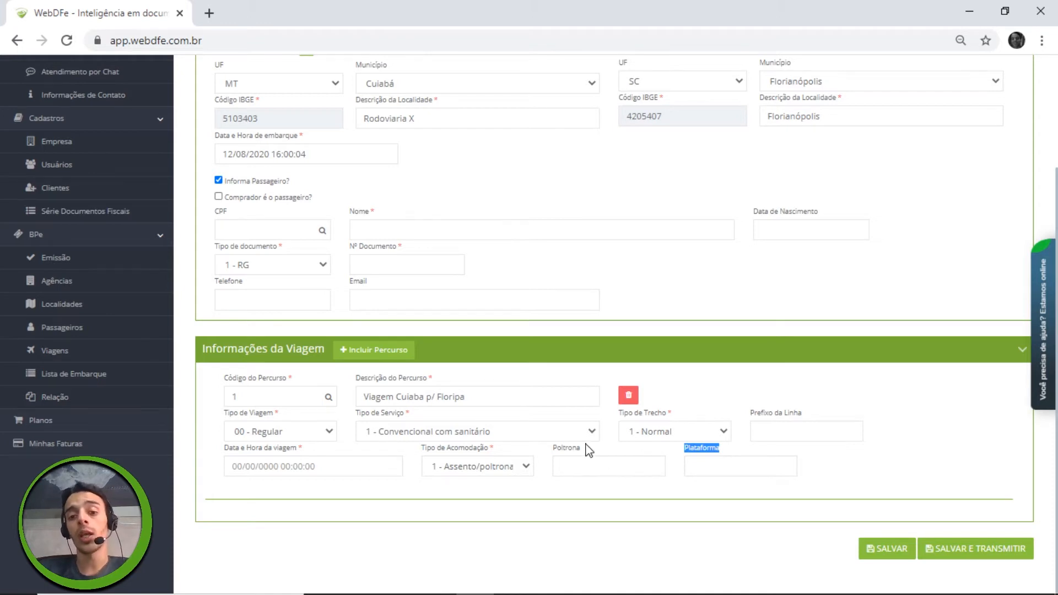
drag(555, 450, 602, 449)
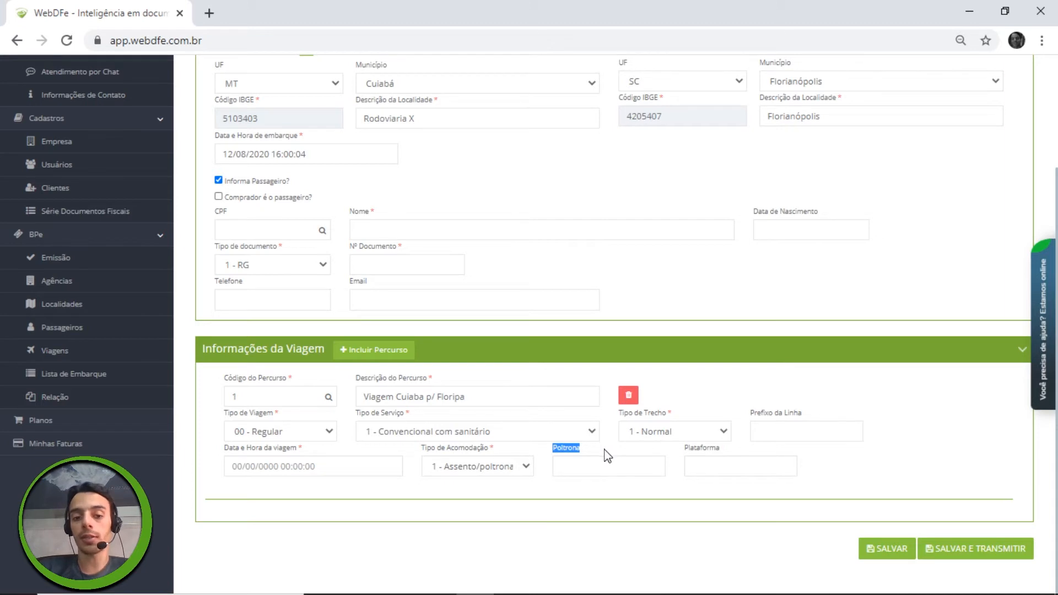
click(623, 451)
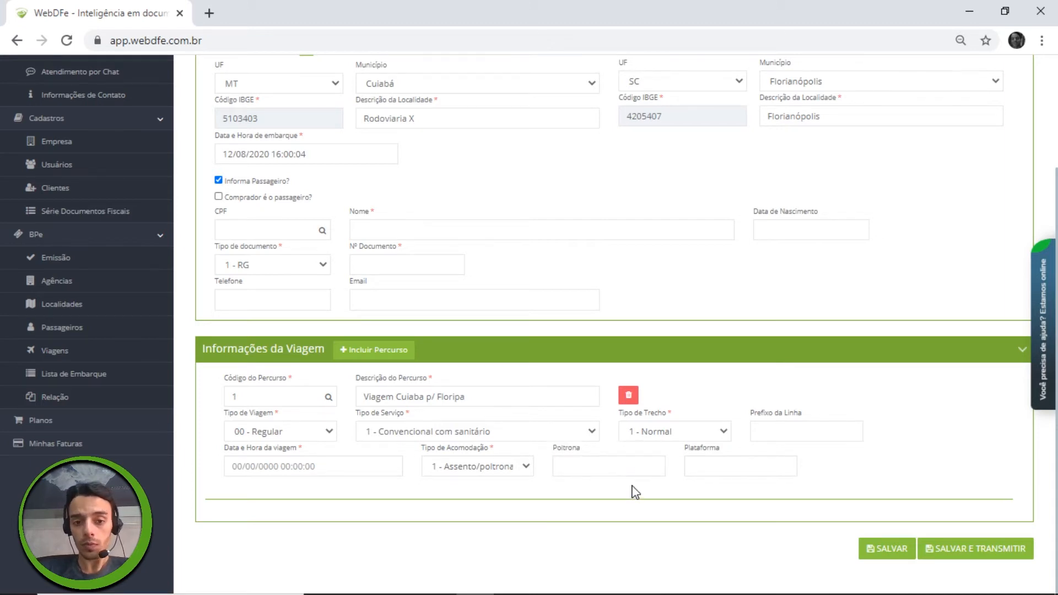
Step: Open the Valor e Tributos section of the BP-e at the Composição do Valor do Bilhete block
scroll(634, 487, up, 2)
scroll(637, 443, up, 1)
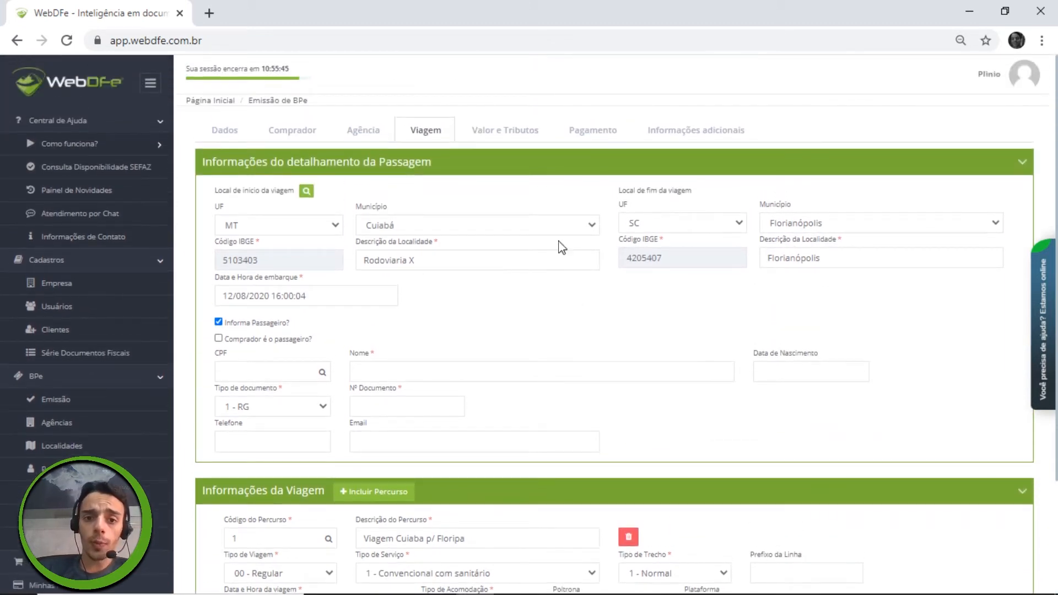
click(516, 140)
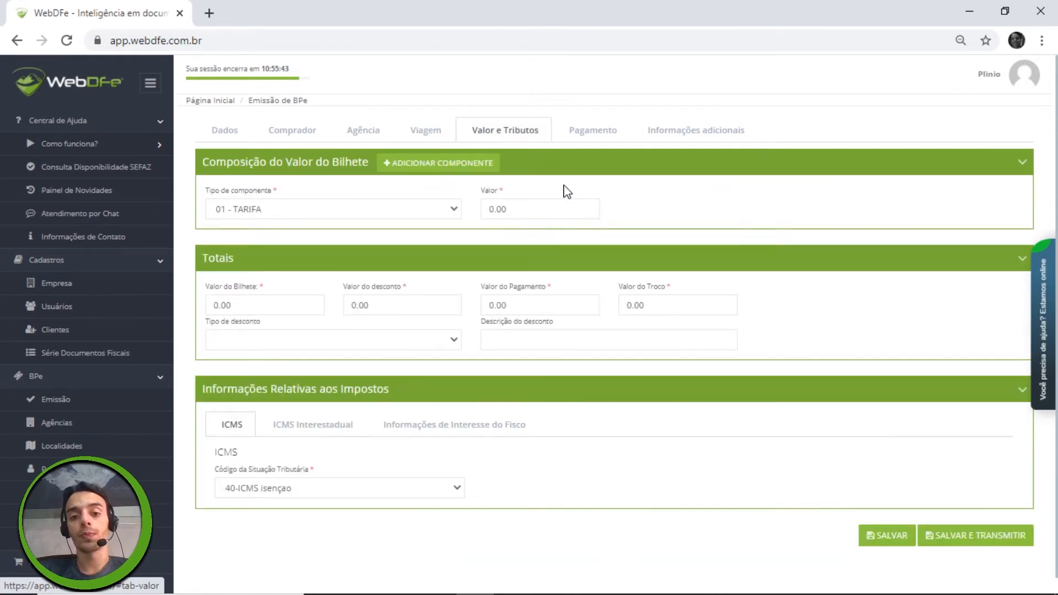
scroll(781, 140, down, 1)
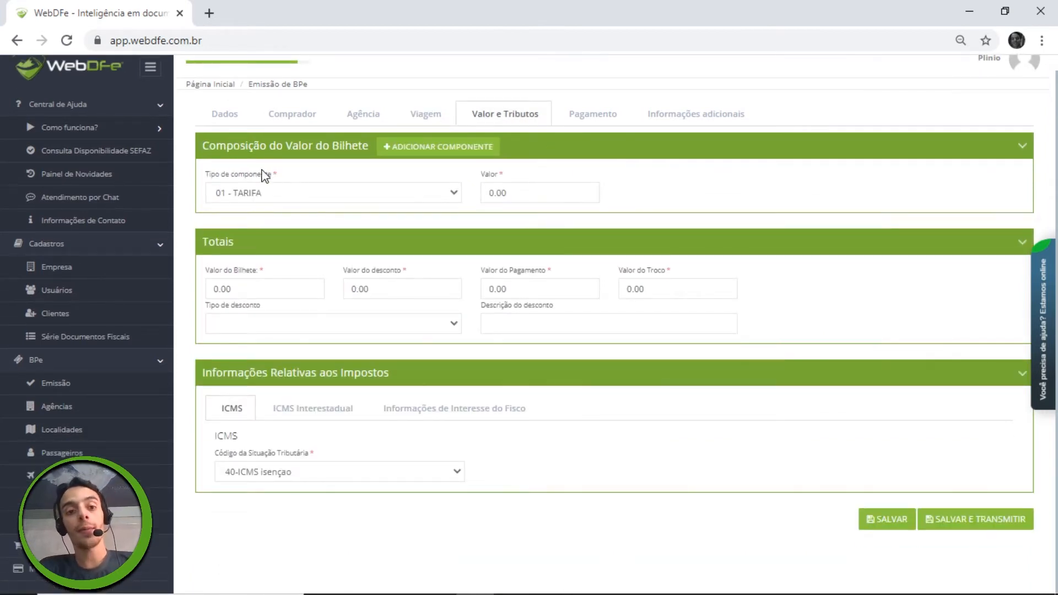
drag(202, 144, 359, 168)
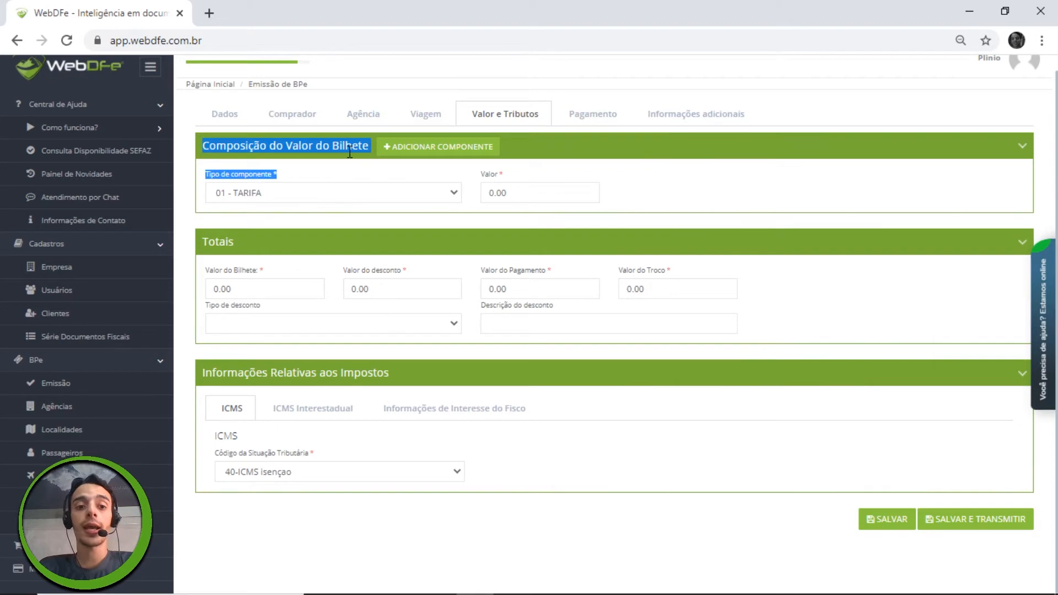
click(306, 147)
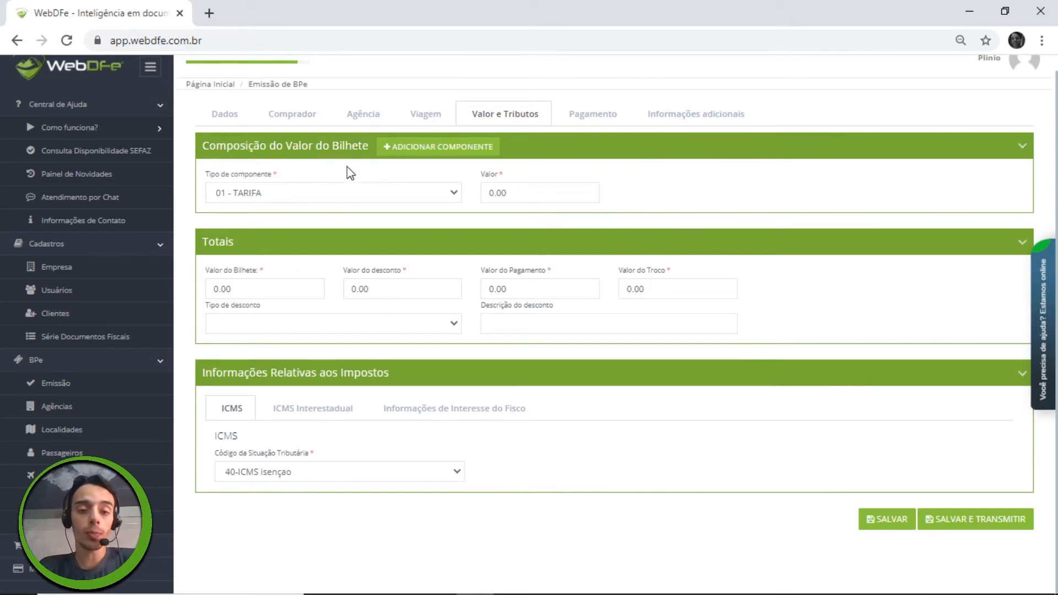
Step: Set the first ticket value component to 01 - TARIFA with a value of 5.00
drag(210, 174, 303, 189)
click(302, 190)
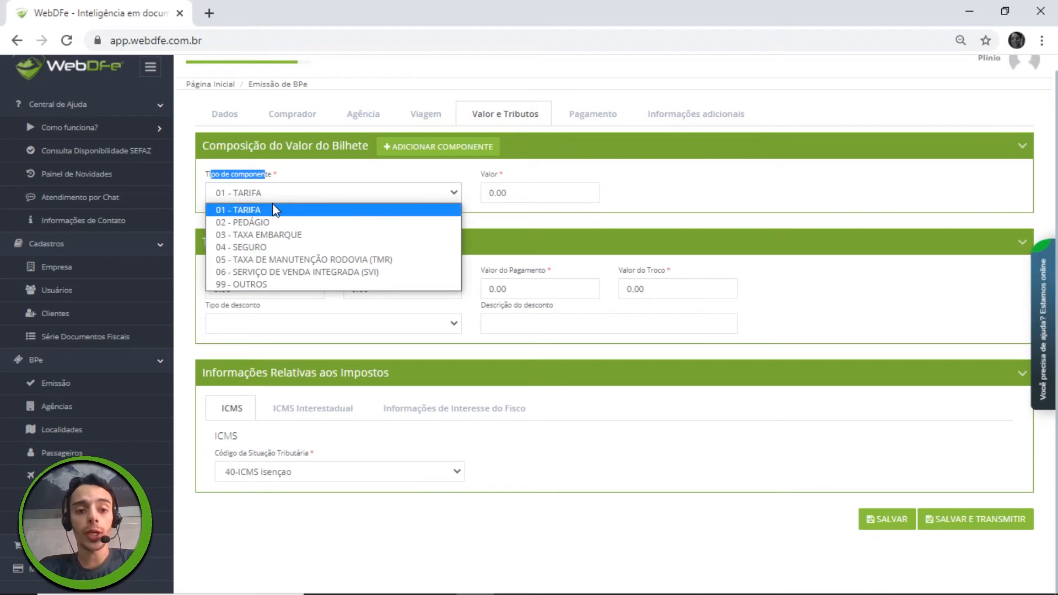
click(325, 208)
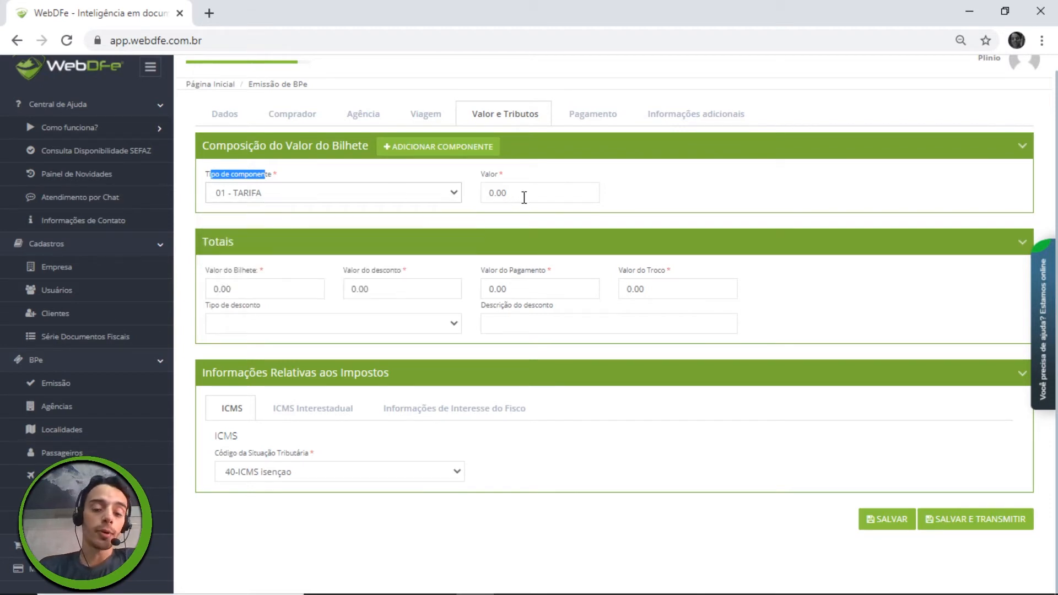
click(483, 192)
key(End)
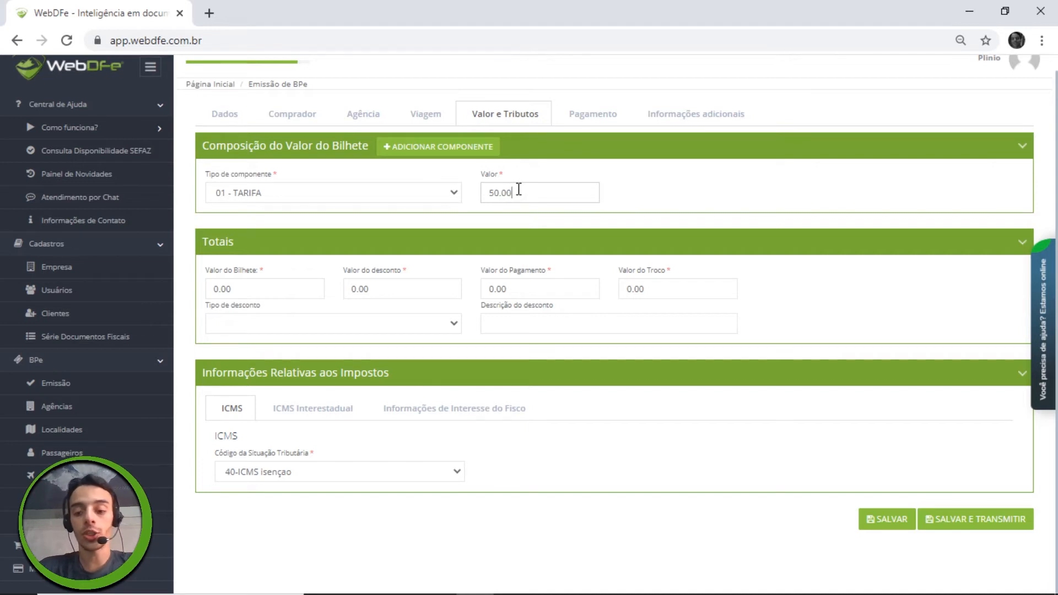
Step: Add three more value components and set the second one to 04 - SEGURO with a value of 10.00
click(441, 148)
click(441, 147)
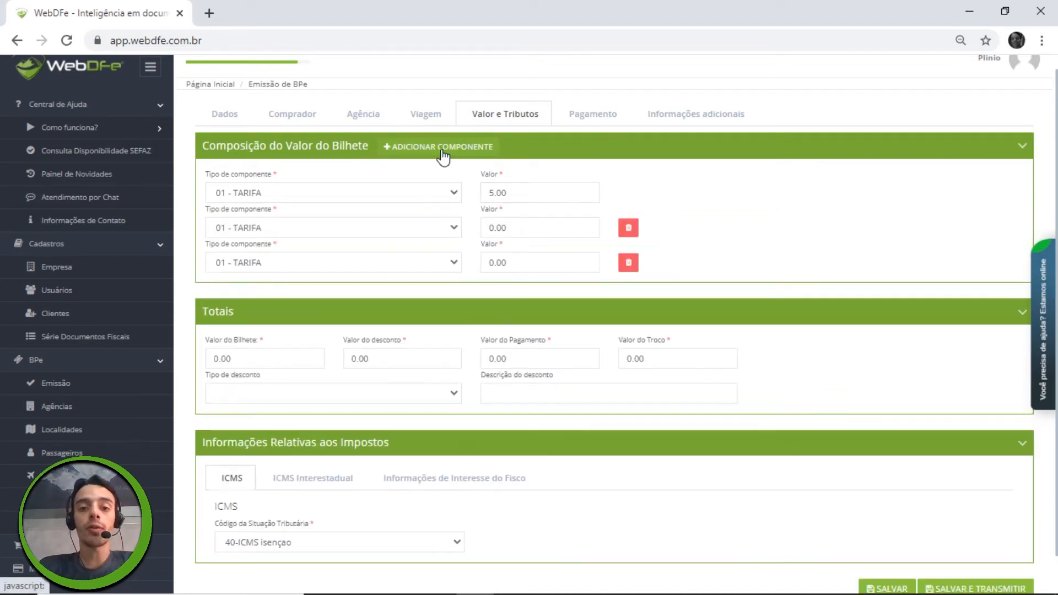
click(441, 147)
click(304, 233)
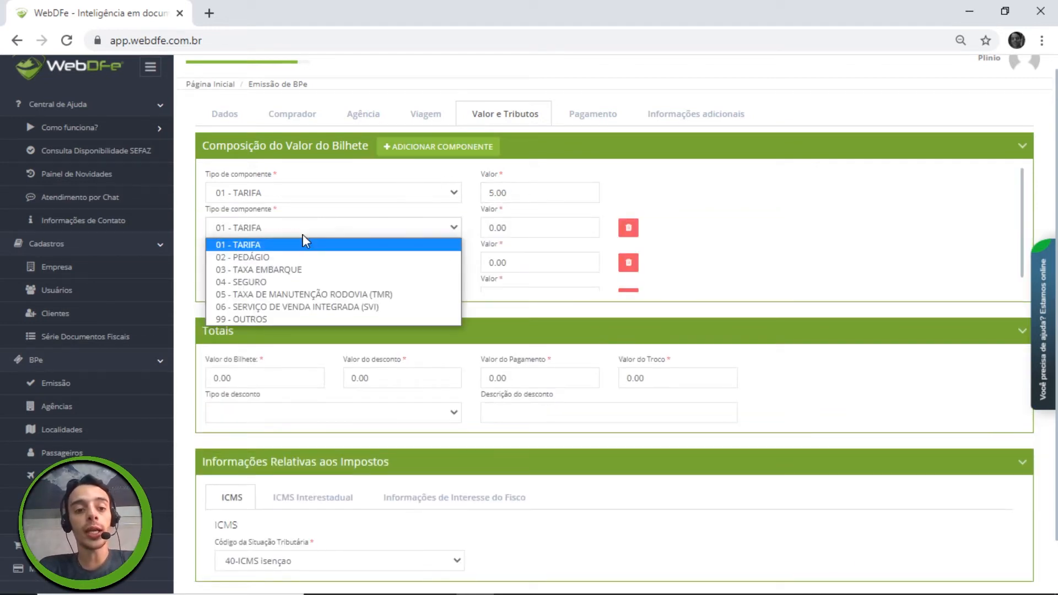
click(282, 284)
click(531, 226)
text(0.10)
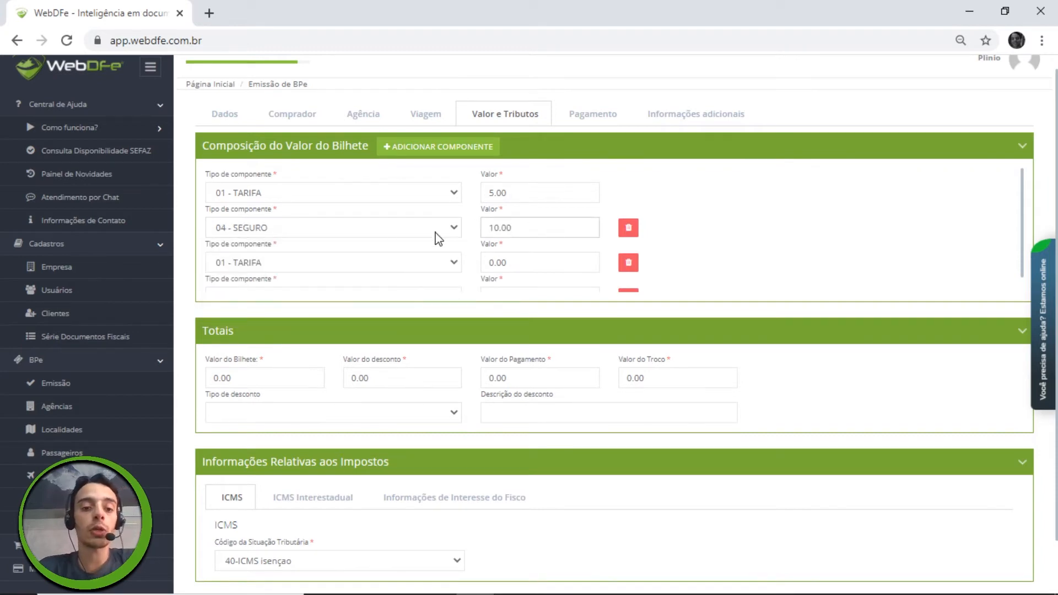
Step: Remove the surplus fourth component and set the third one to 99 - OUTROS with a value of 50.00
click(626, 291)
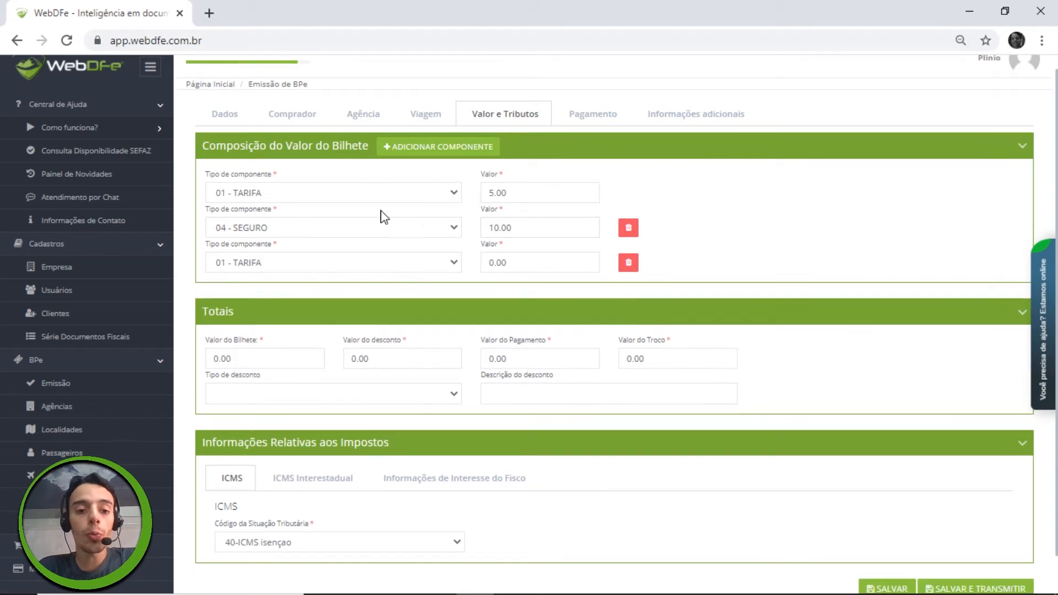
click(312, 263)
click(260, 355)
double_click(511, 266)
drag(292, 145, 360, 147)
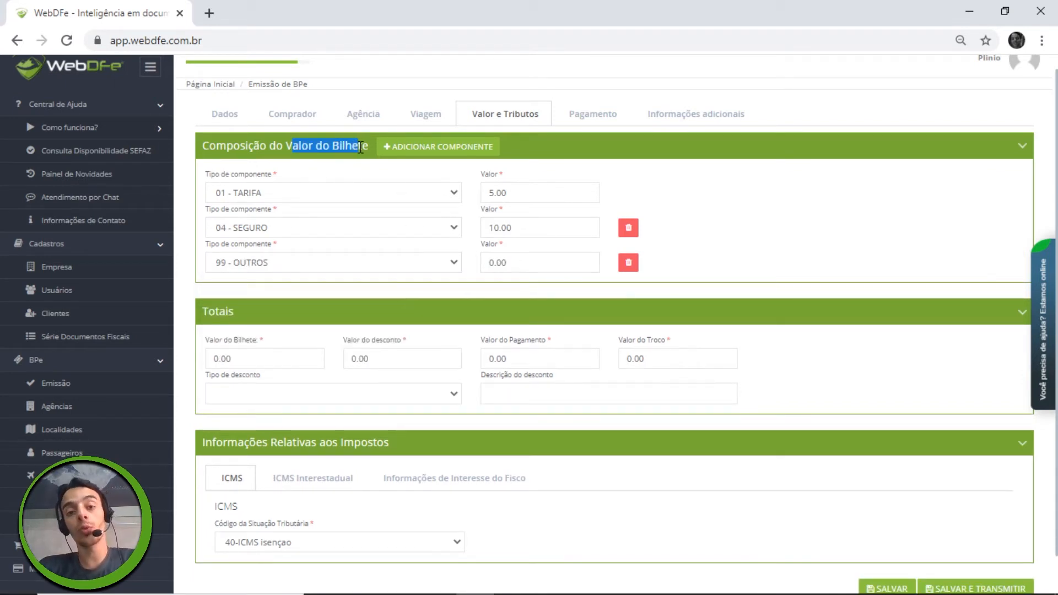
double_click(492, 263)
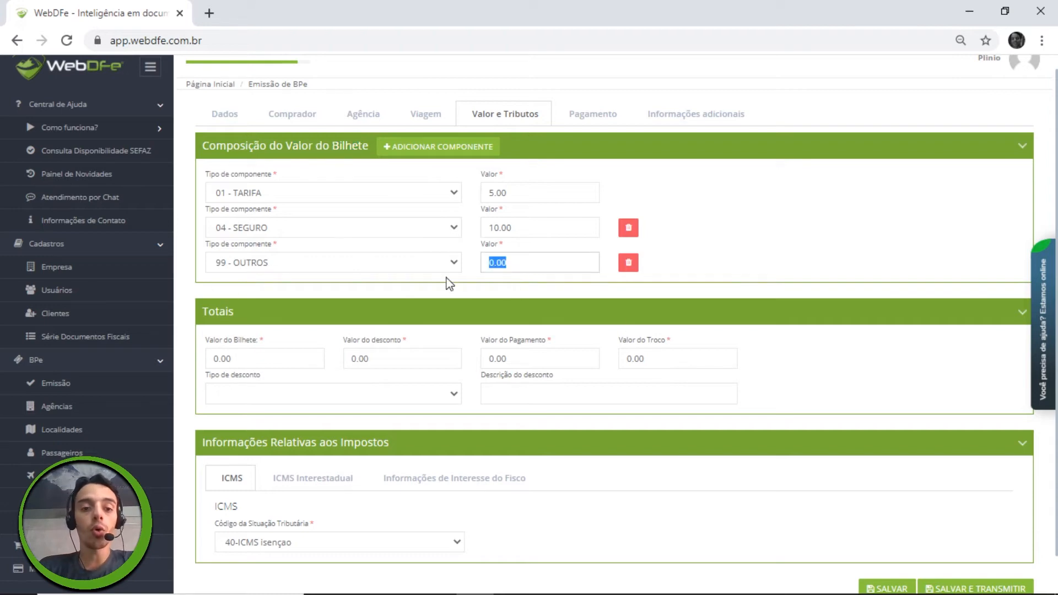
text(0.50)
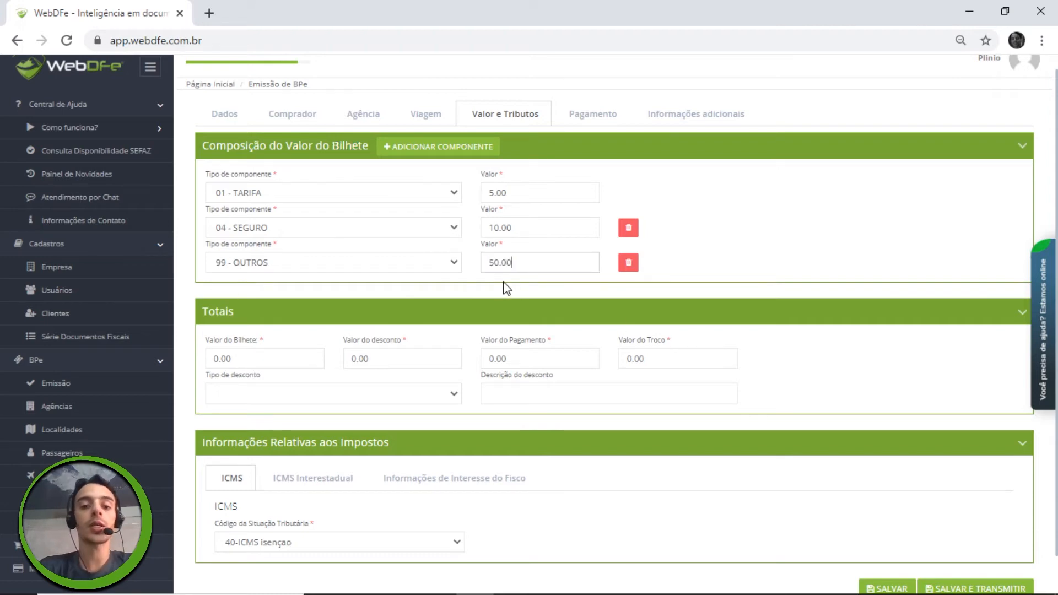
click(636, 283)
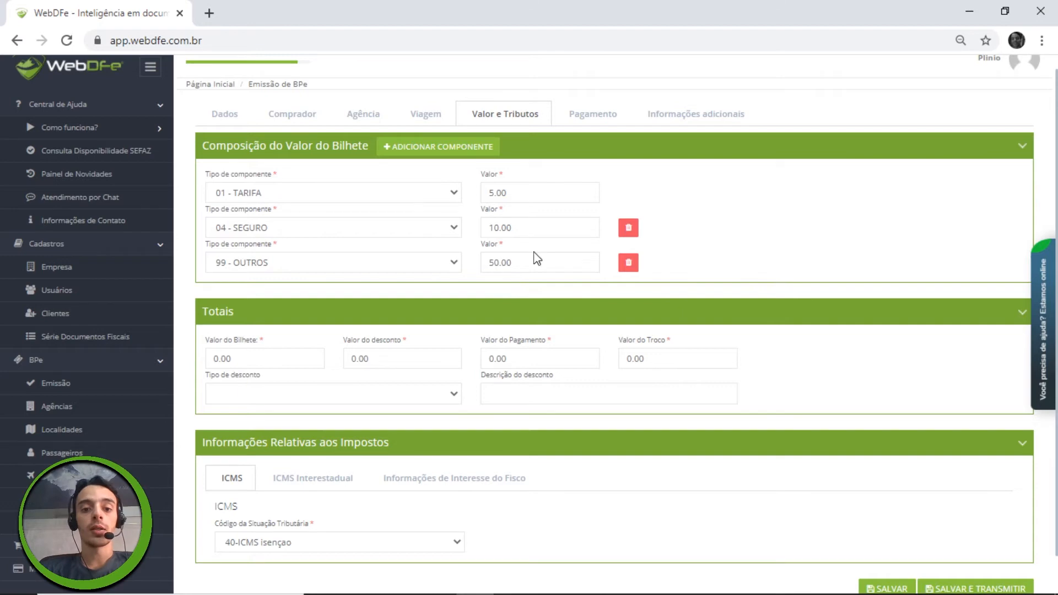
Step: Enter the sum of the value components, 65.00, as the Valor do Bilhete in Totais
drag(197, 308, 266, 326)
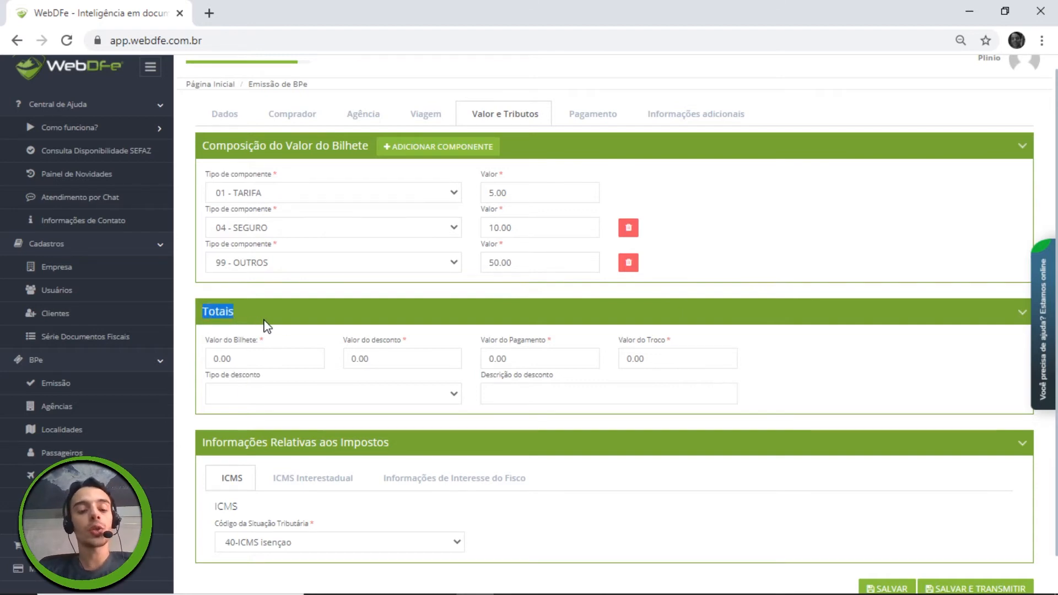
drag(205, 340, 278, 349)
click(277, 348)
drag(206, 170, 461, 281)
click(740, 262)
click(520, 263)
drag(520, 262, 487, 227)
drag(529, 193, 453, 193)
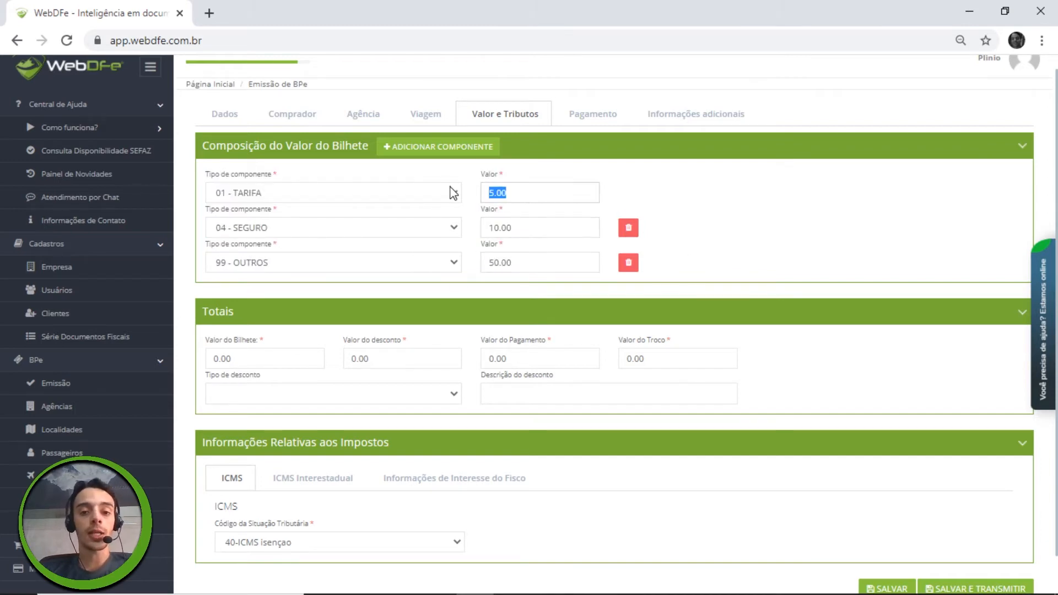
click(273, 355)
text(65)
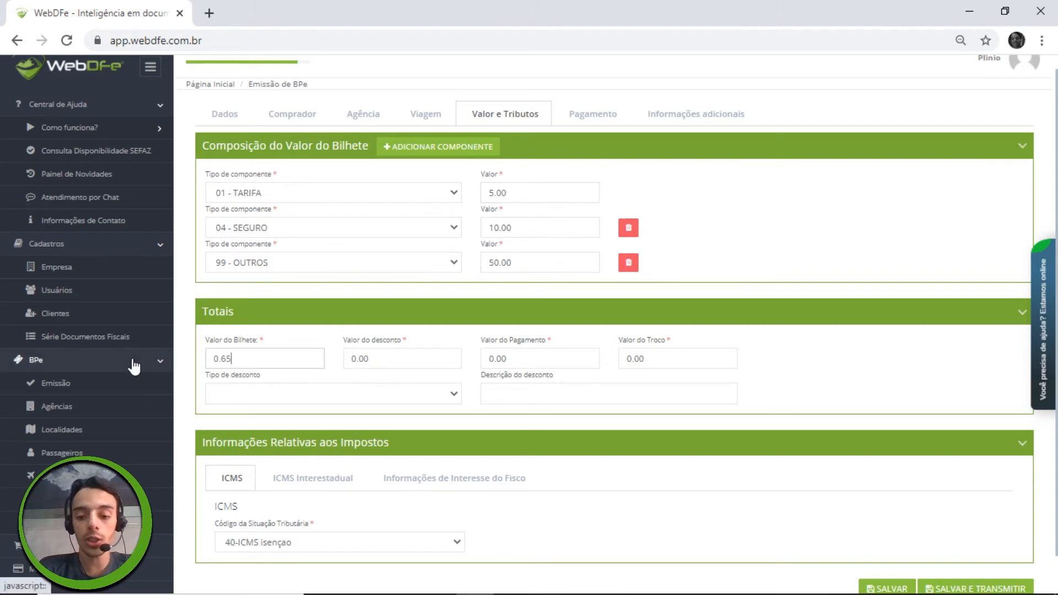
Step: Set the Valor do Pagamento to 65.00, leaving the Valor do desconto and Valor do Troco at 0.00
click(412, 363)
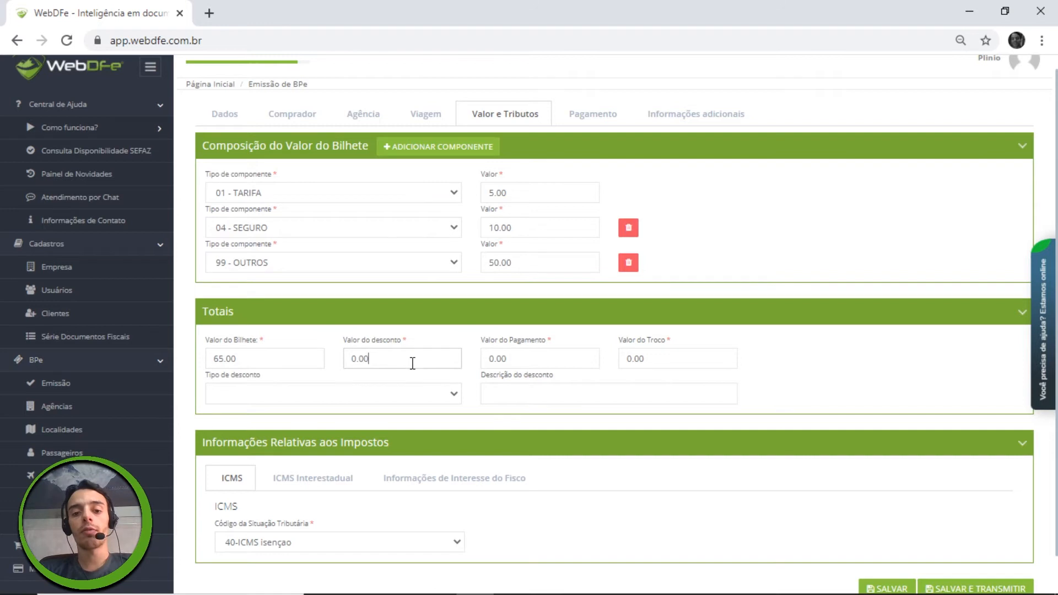
click(545, 366)
text(65)
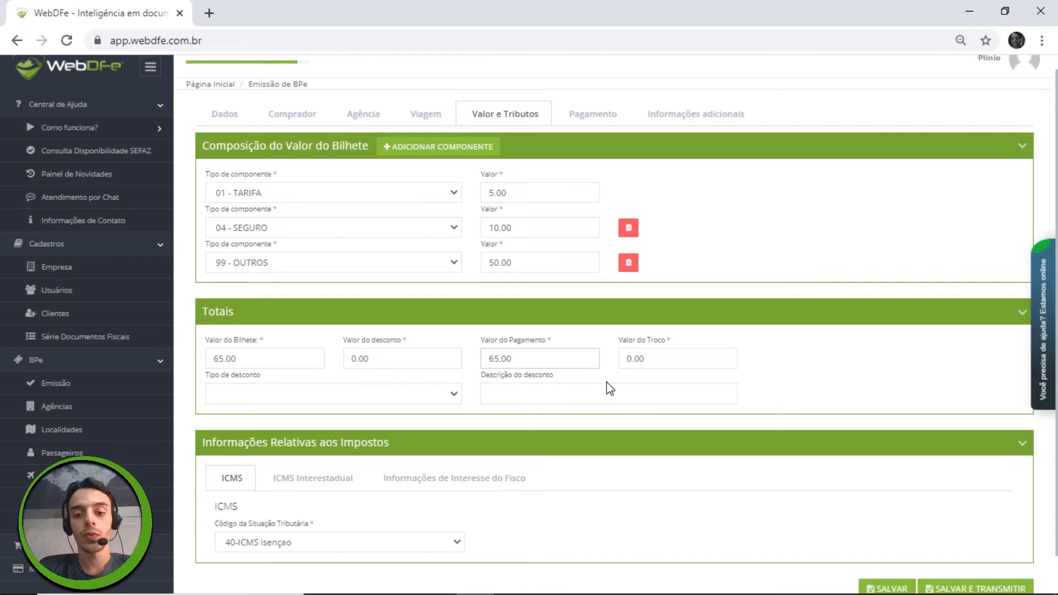
click(668, 359)
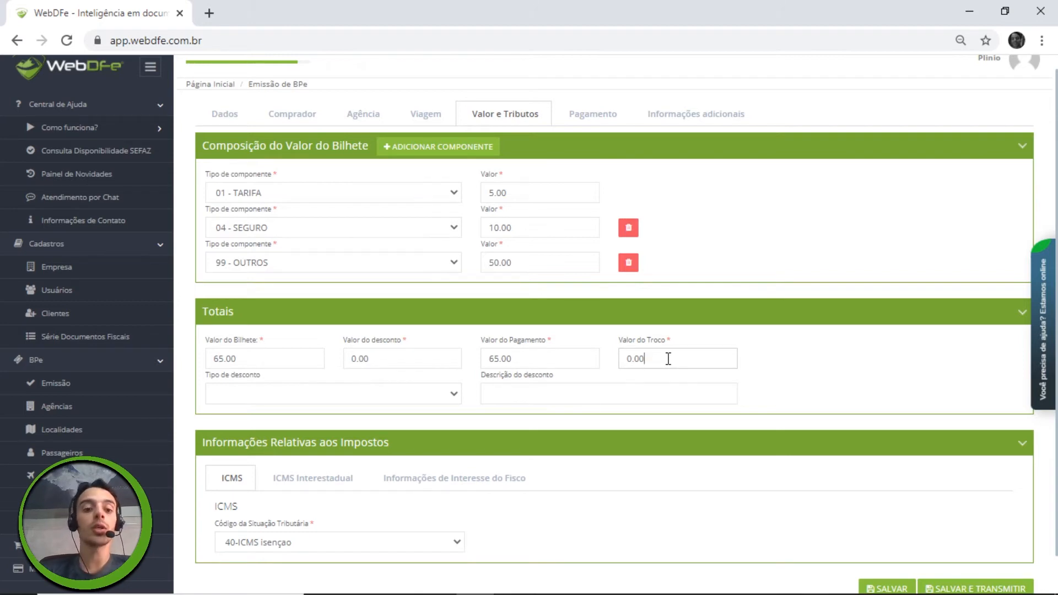
Step: Examine the available Tipo de desconto options in Totais without choosing one
drag(203, 378, 271, 378)
click(298, 380)
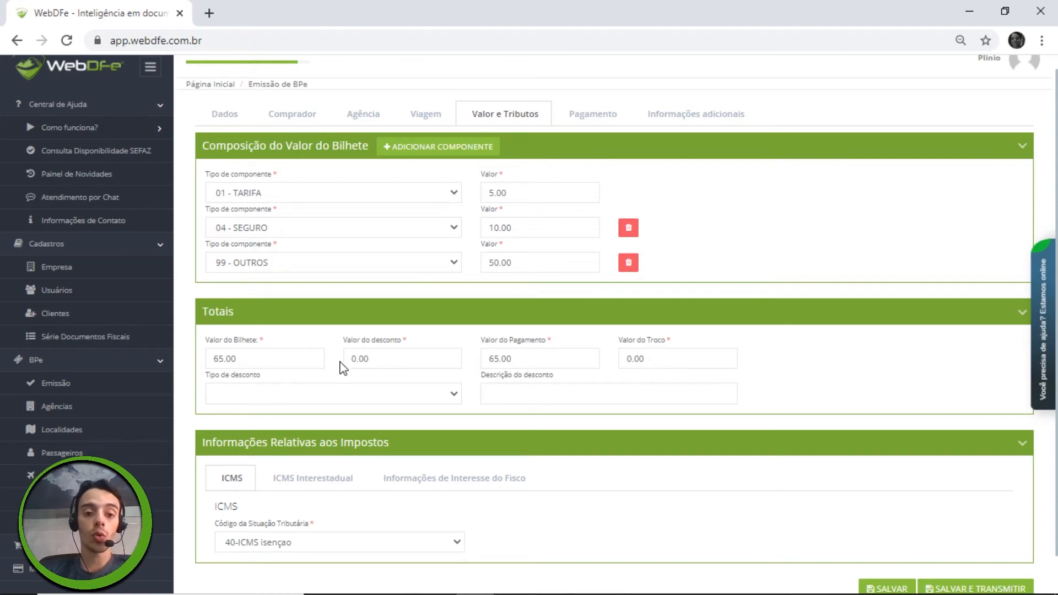
click(252, 394)
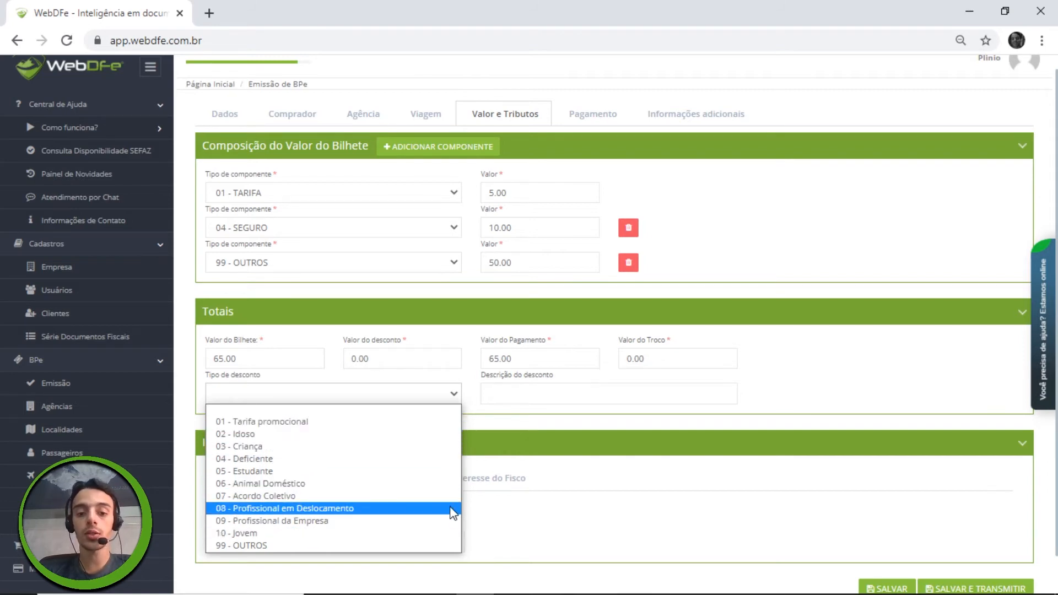
click(542, 449)
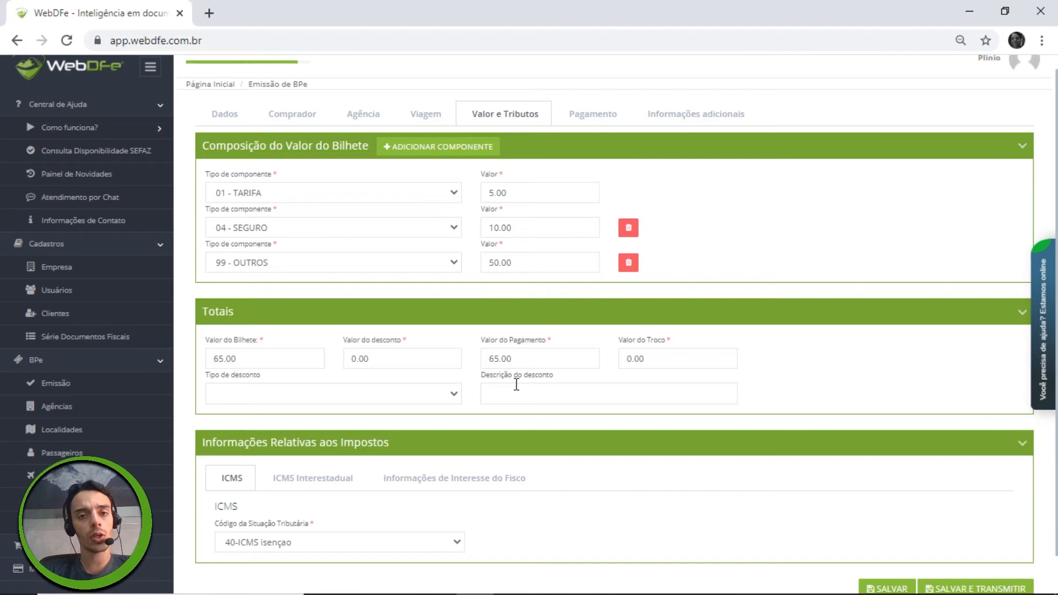
Step: Set the ICMS Código da Situação Tributária to Simples Nacional in Informações Relativas aos Impostos
scroll(441, 385, down, 1)
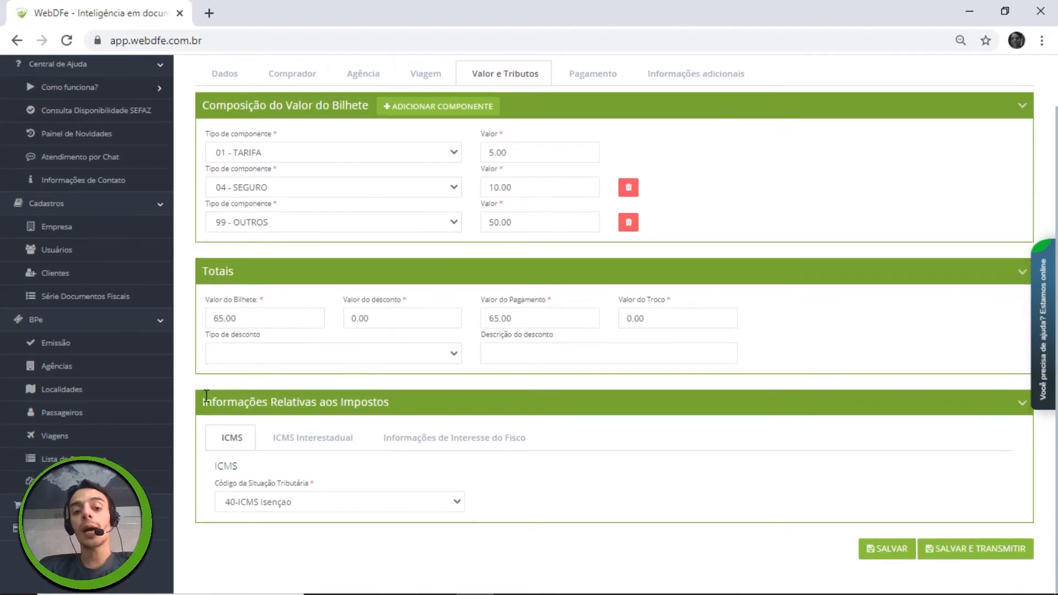
drag(187, 402, 366, 414)
click(401, 416)
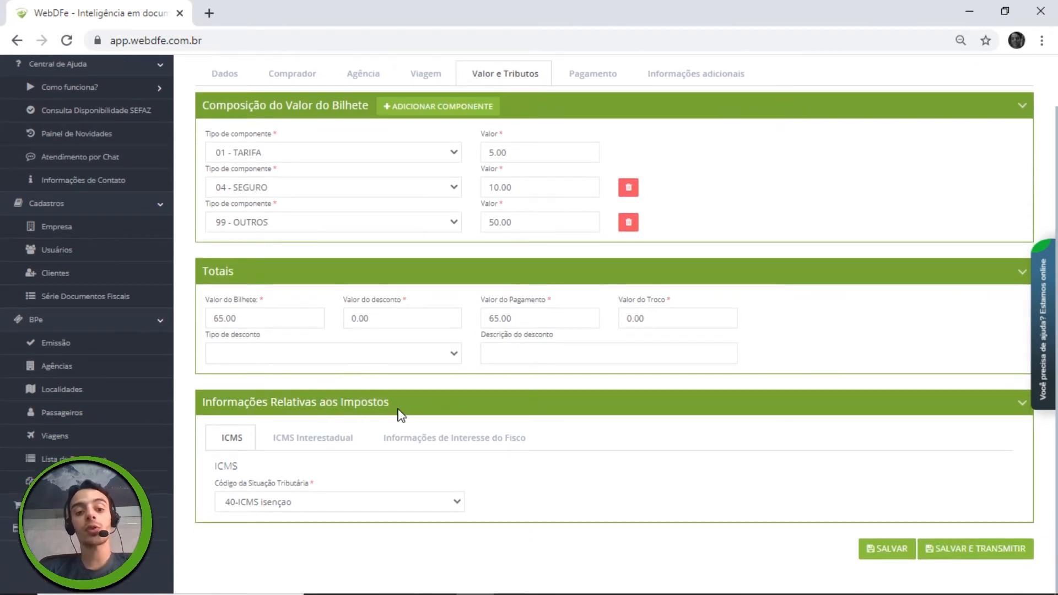
double_click(228, 462)
click(301, 487)
click(272, 501)
click(272, 502)
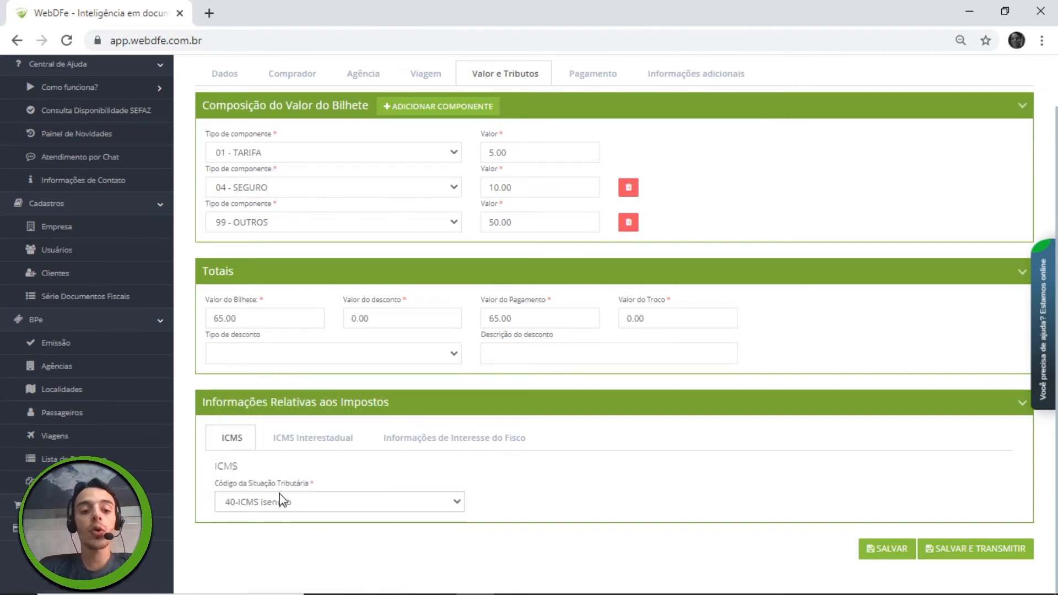
click(322, 506)
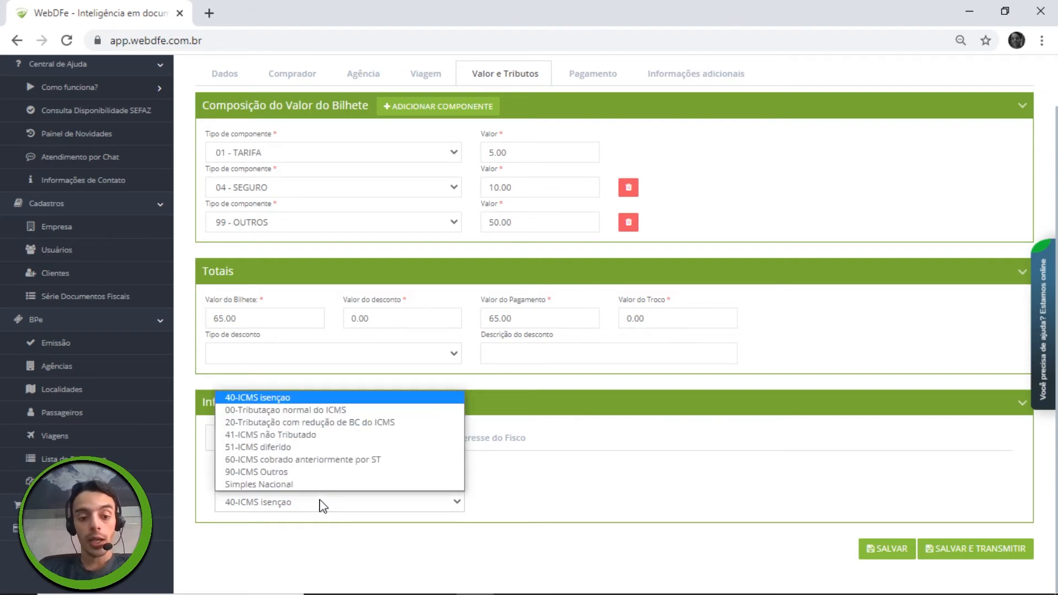
click(298, 484)
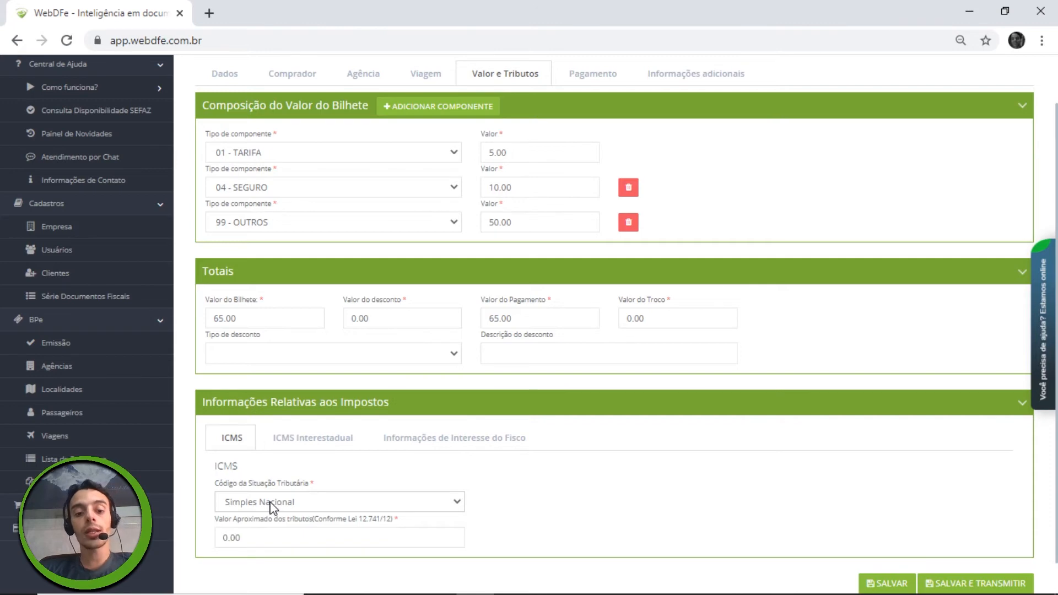
click(272, 505)
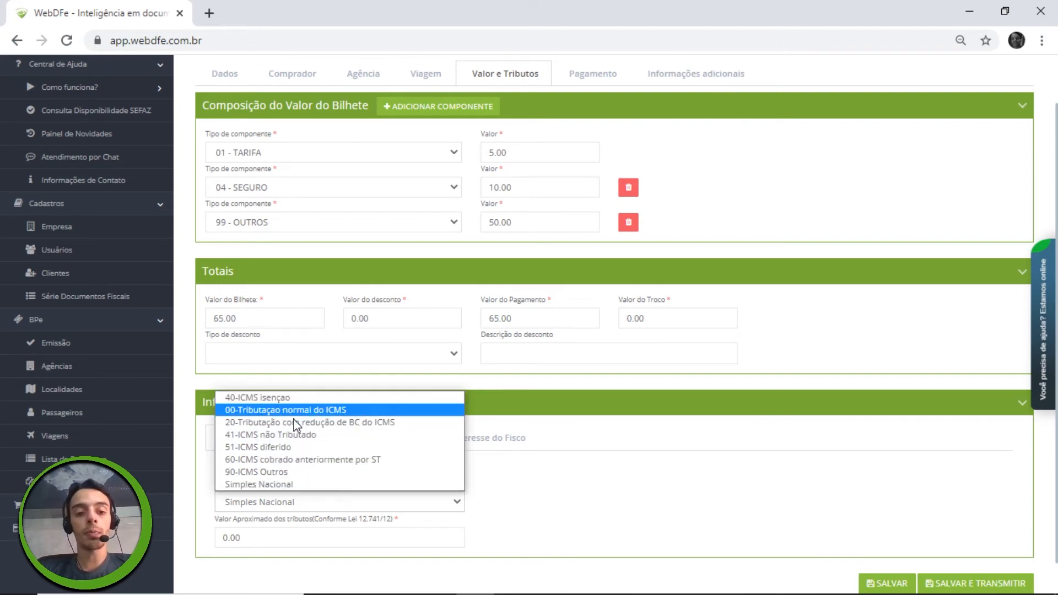
click(550, 398)
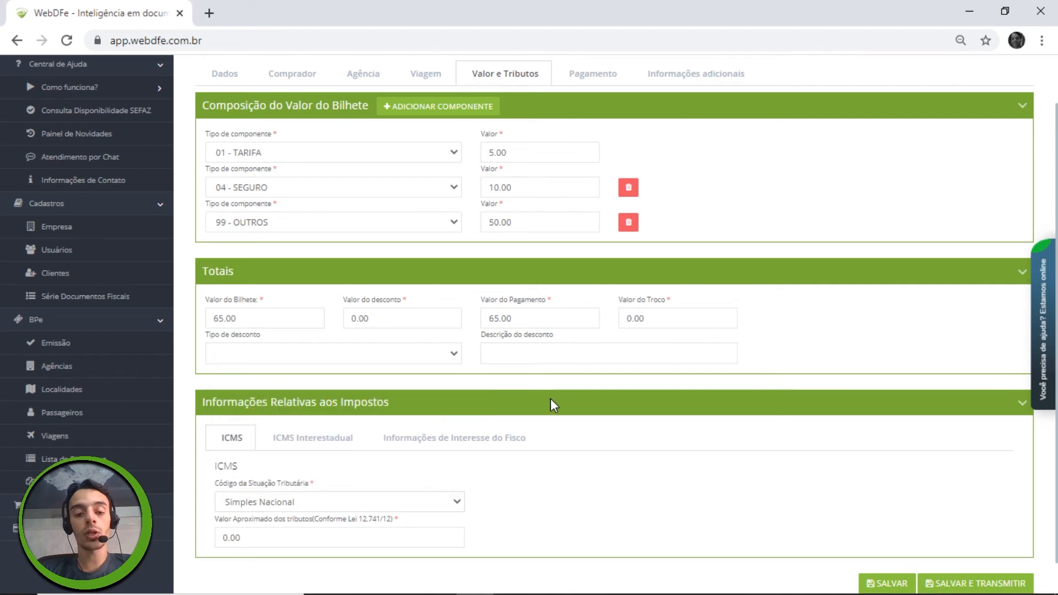
Step: Enable filling in the ICMS due to the destination UF under ICMS Interestadual, and open the empty Informações de Interesse do Fisco field
click(311, 445)
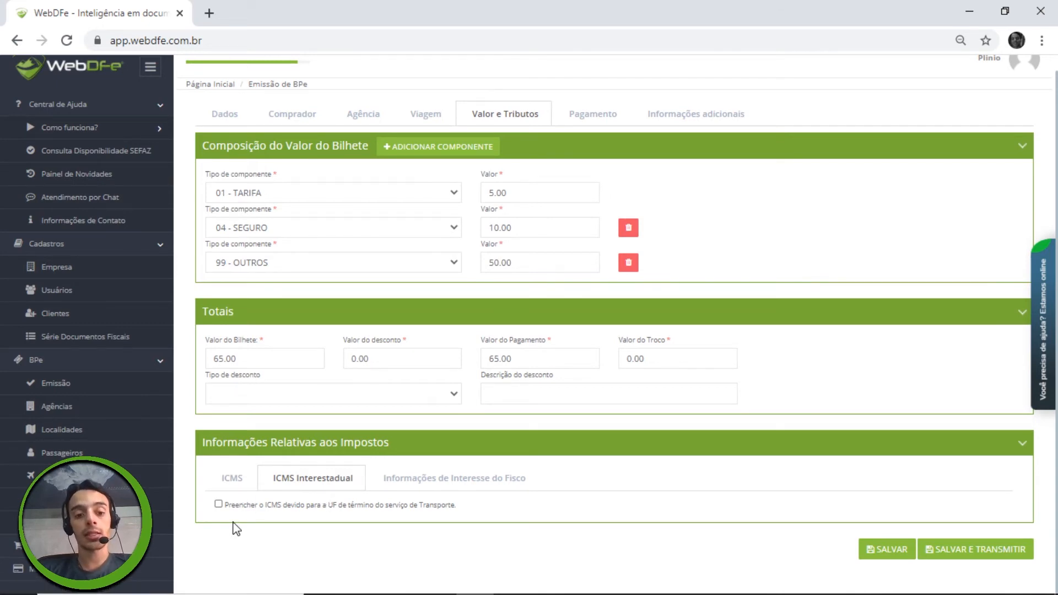
click(235, 503)
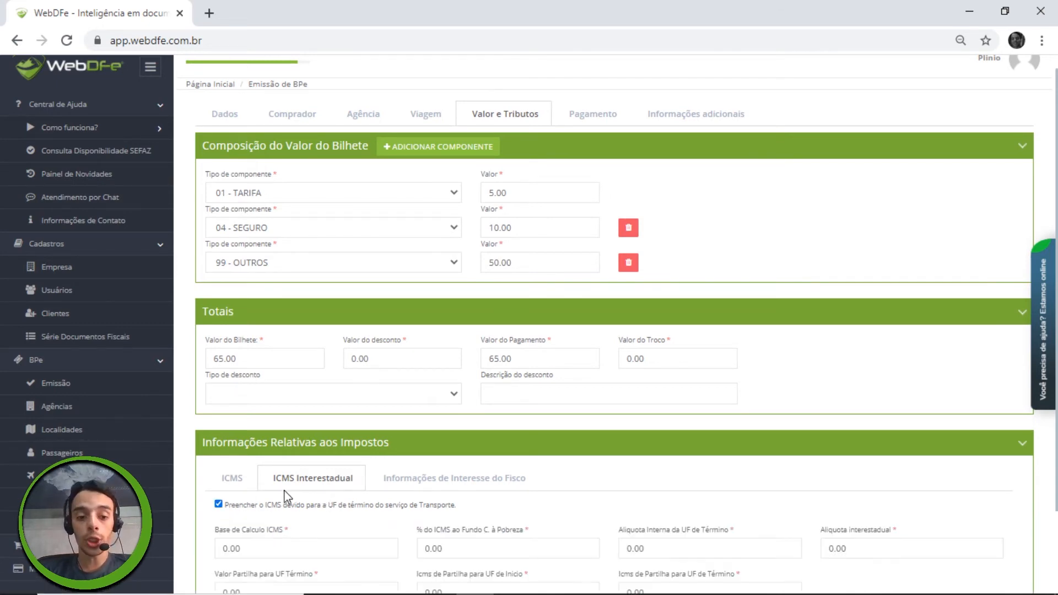
scroll(286, 496, down, 2)
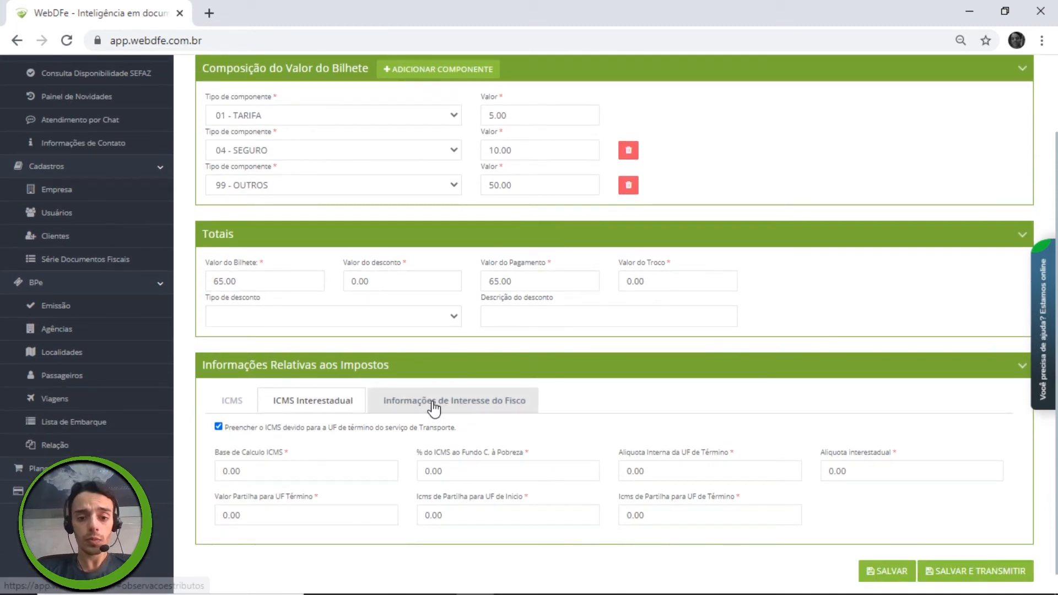
click(465, 404)
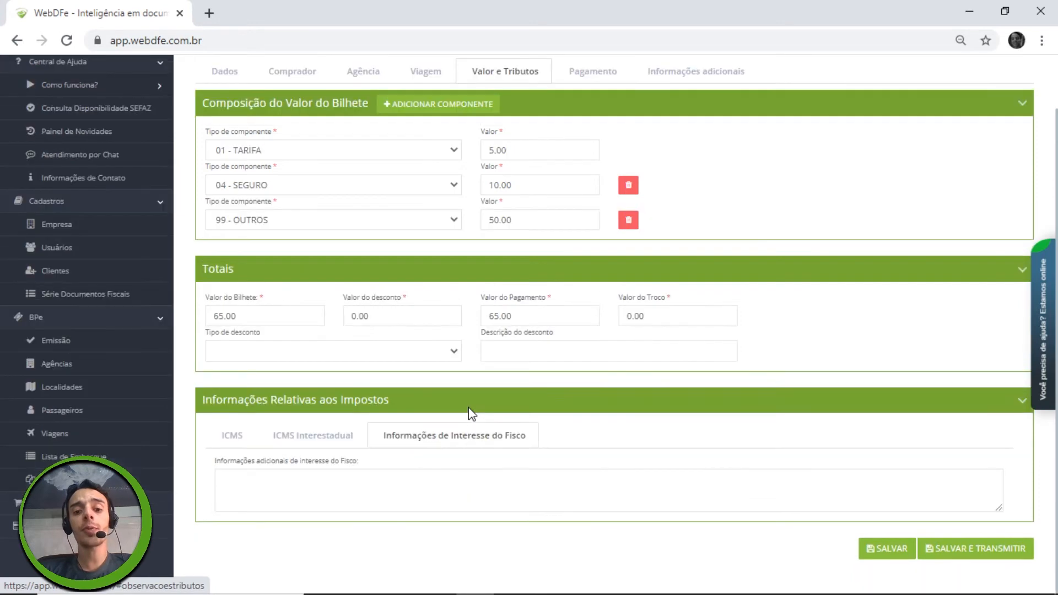
click(322, 480)
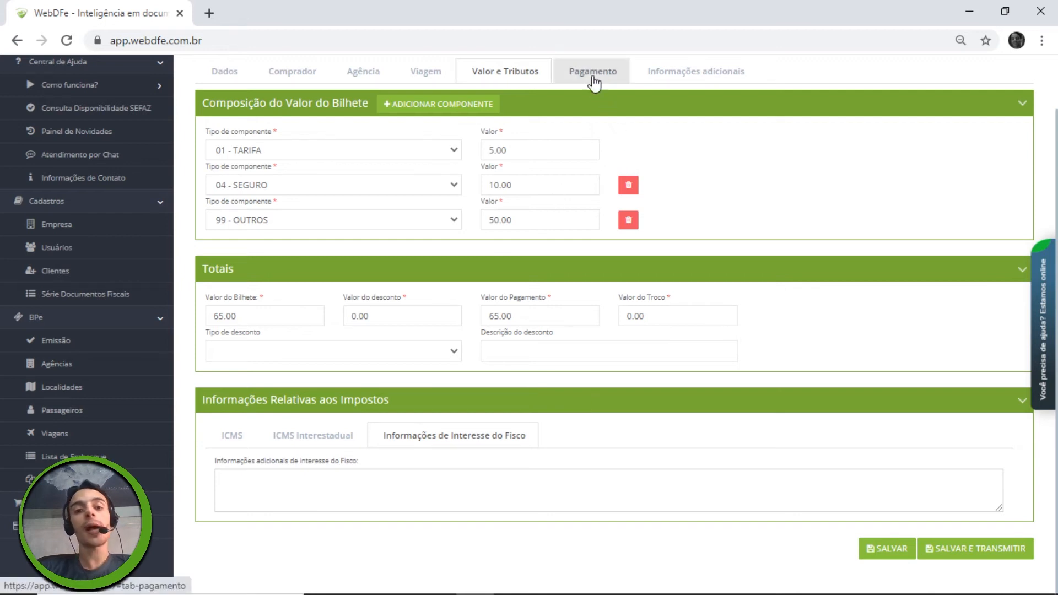
Step: Choose 01 - Dinheiro as the Forma de Pagamento and review the other available payment forms
click(591, 73)
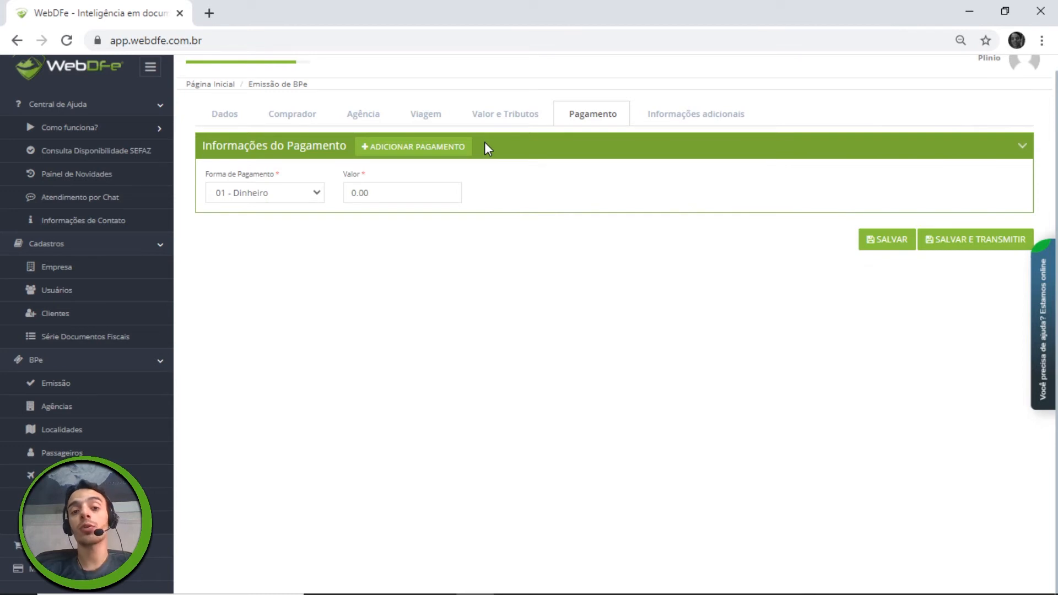
click(221, 199)
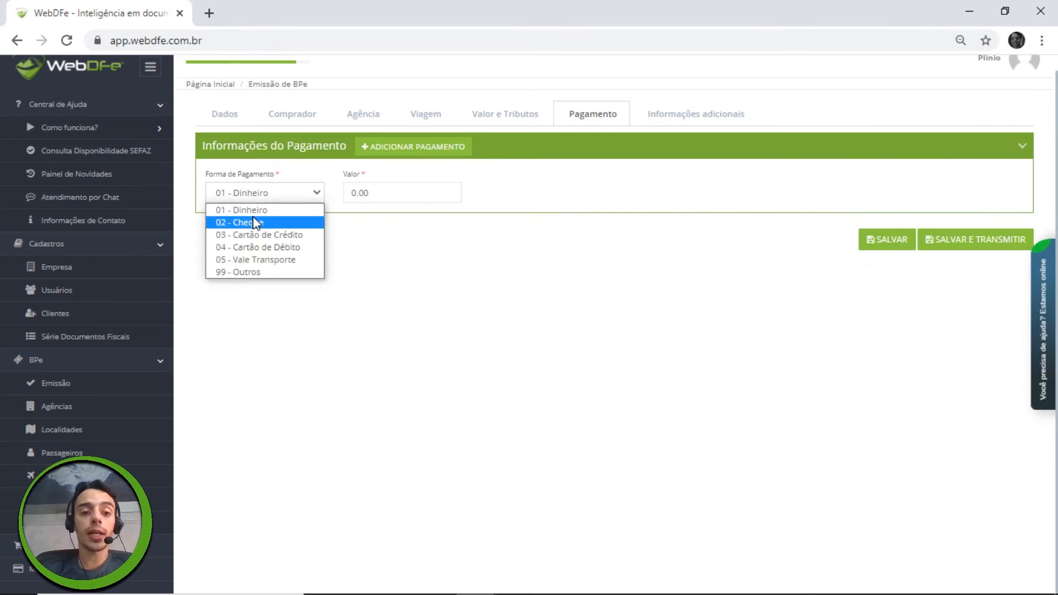
click(262, 211)
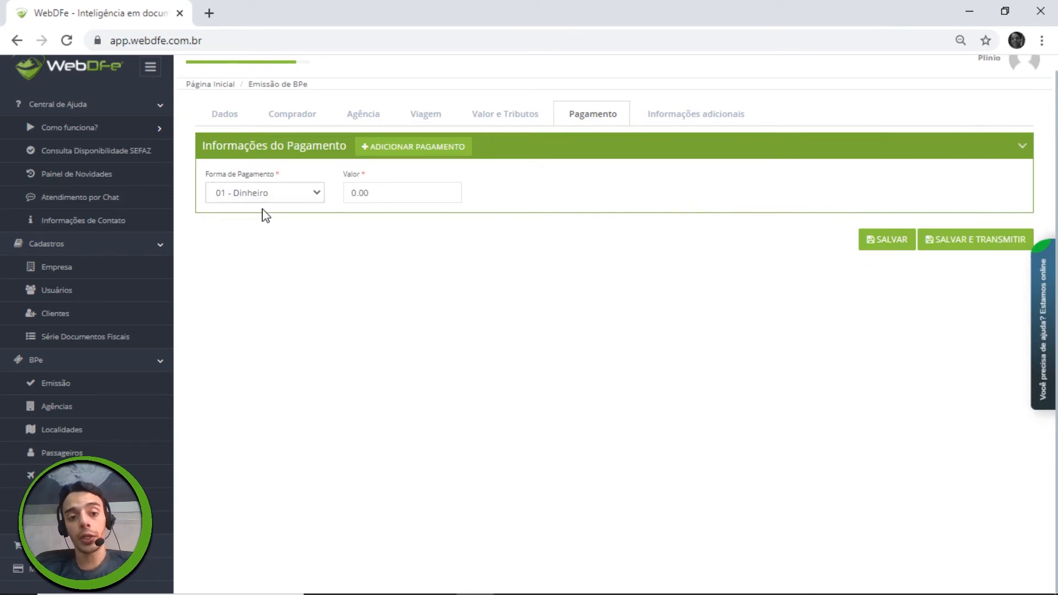
click(390, 194)
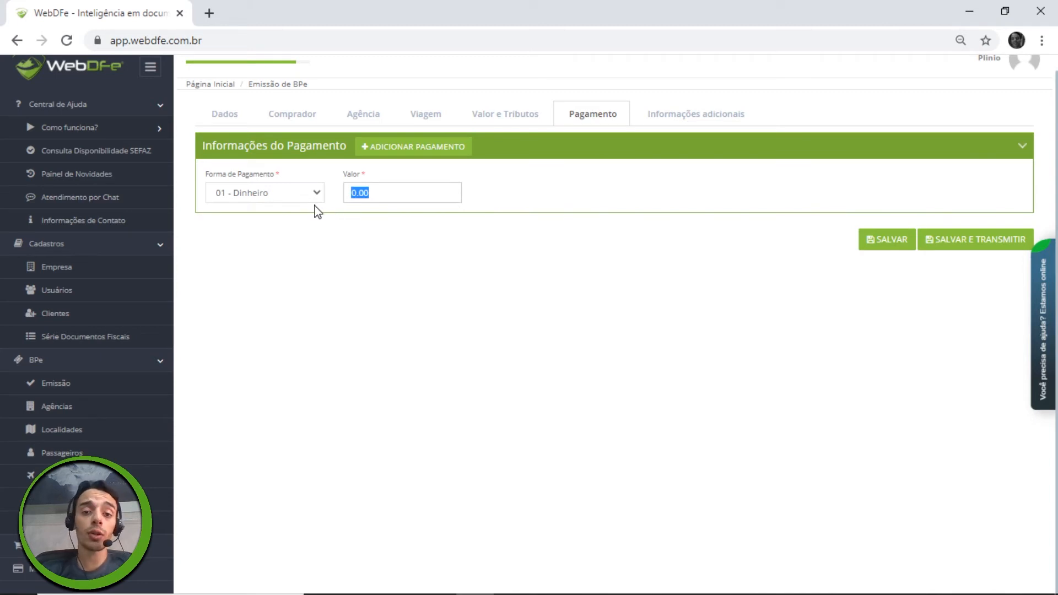
click(256, 198)
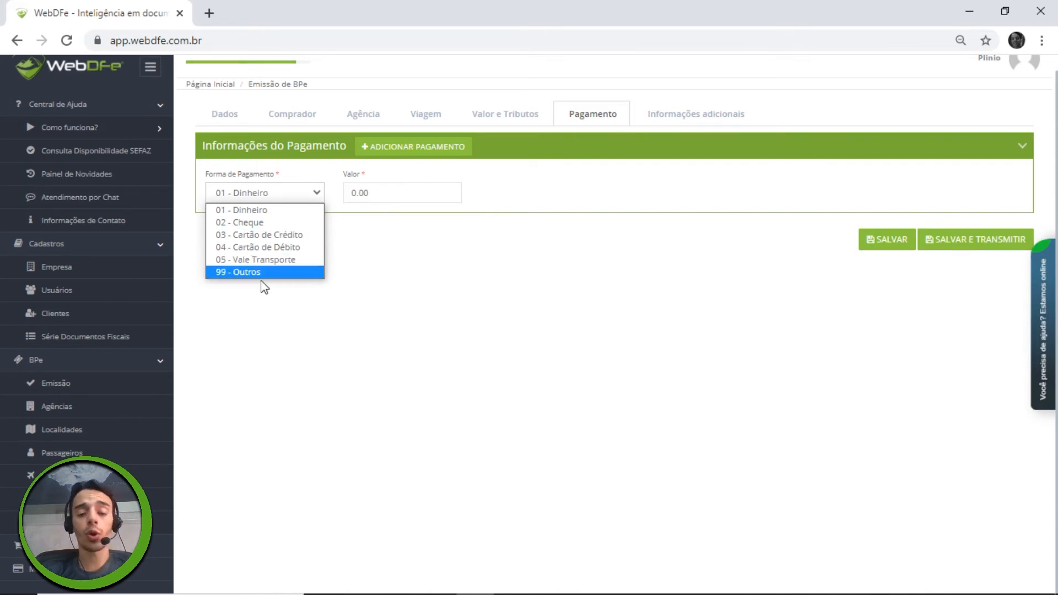
click(400, 265)
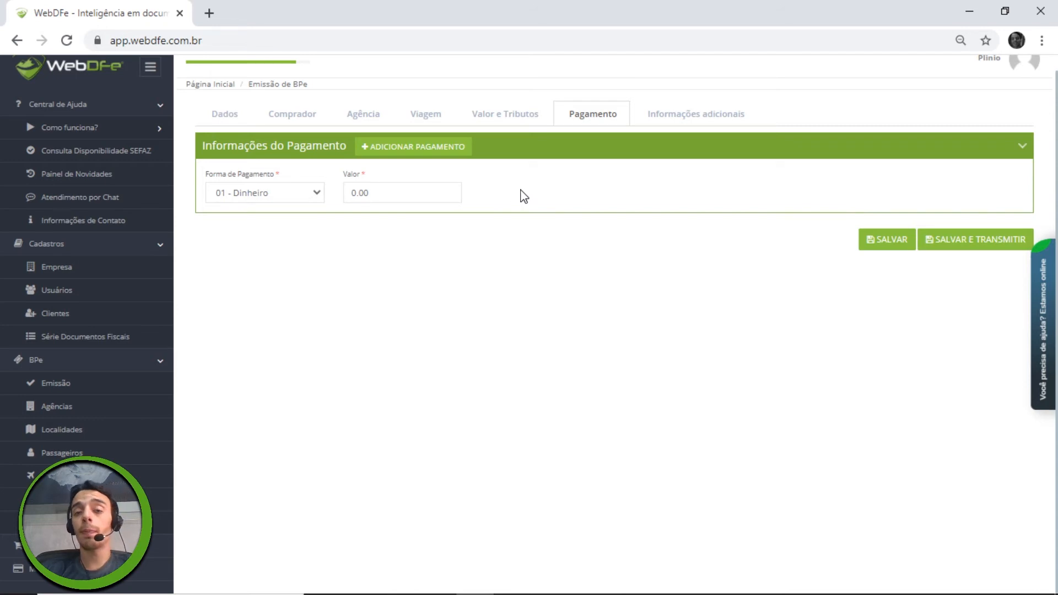
Step: Add a second payment with the form 02 - Cheque and remove it again
click(449, 149)
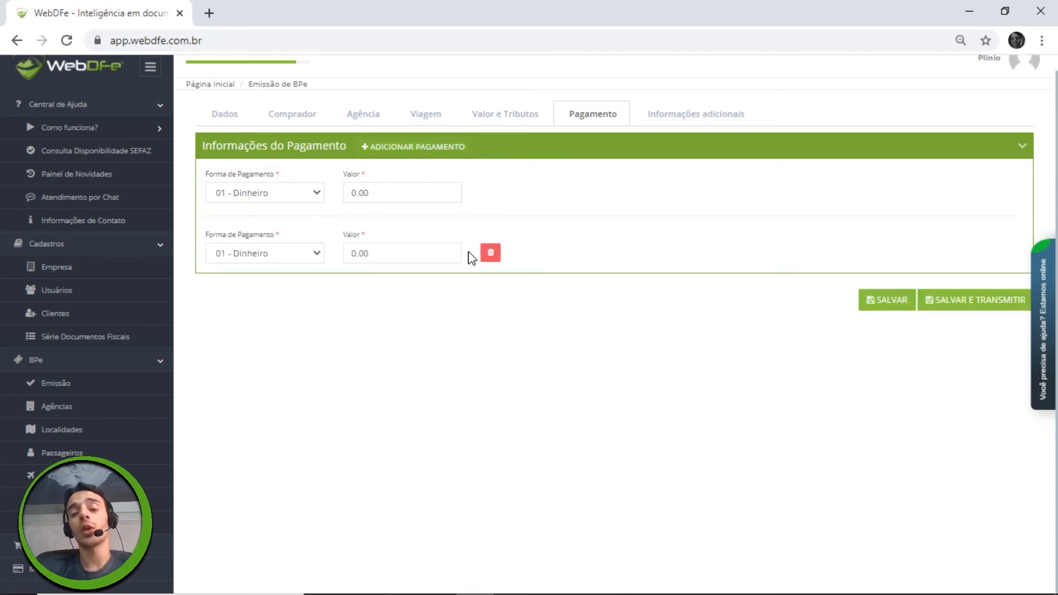
drag(207, 175, 467, 200)
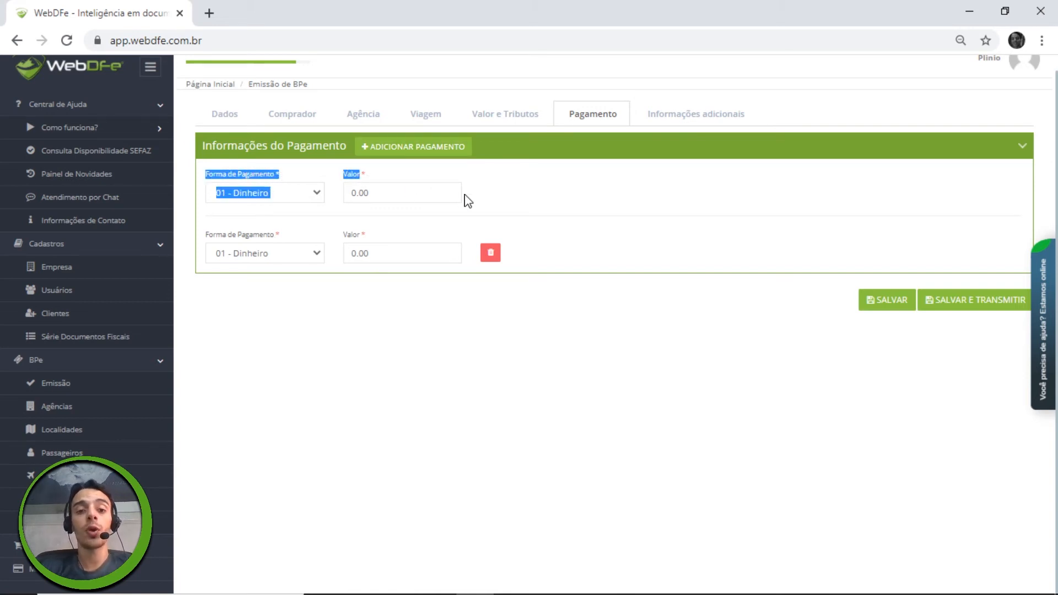
click(265, 180)
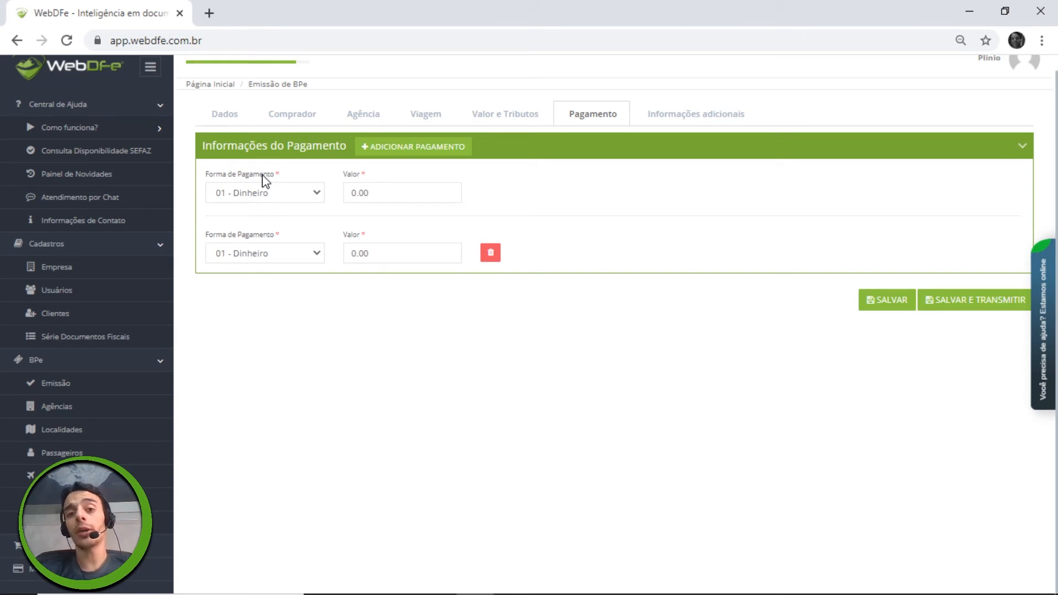
click(288, 252)
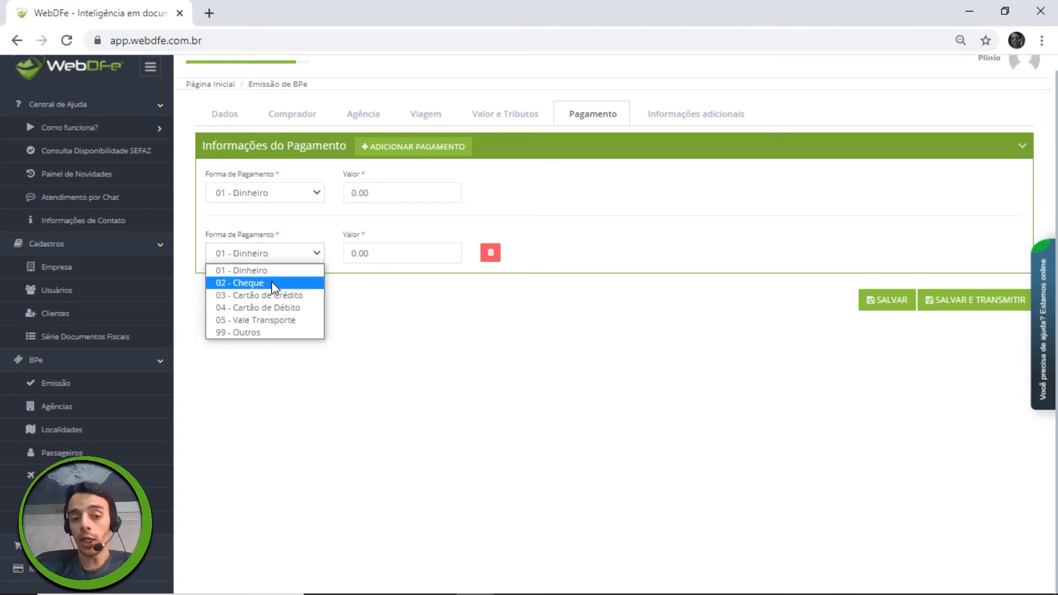
click(277, 281)
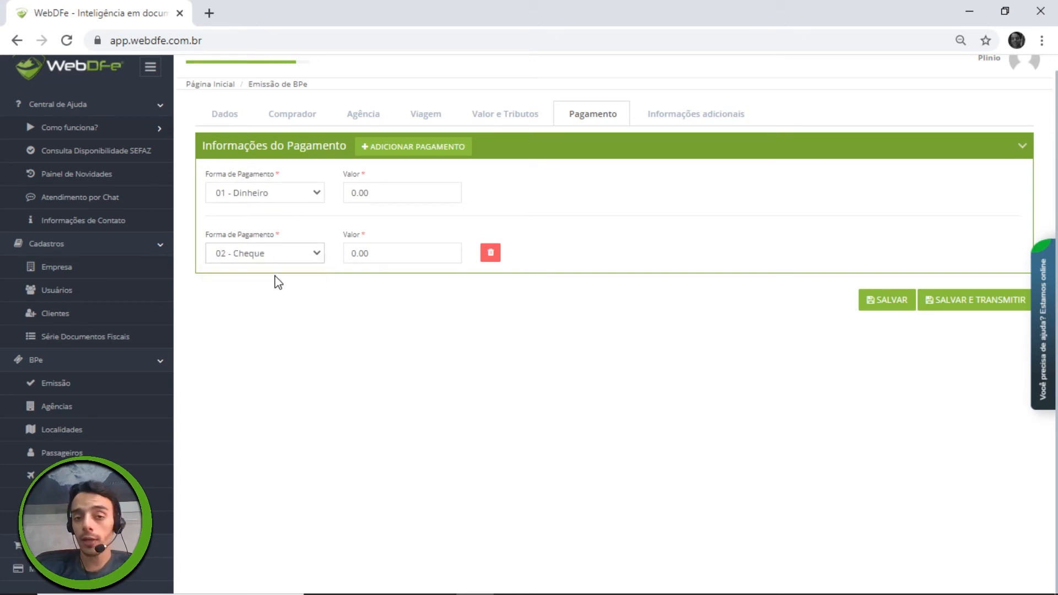
click(490, 254)
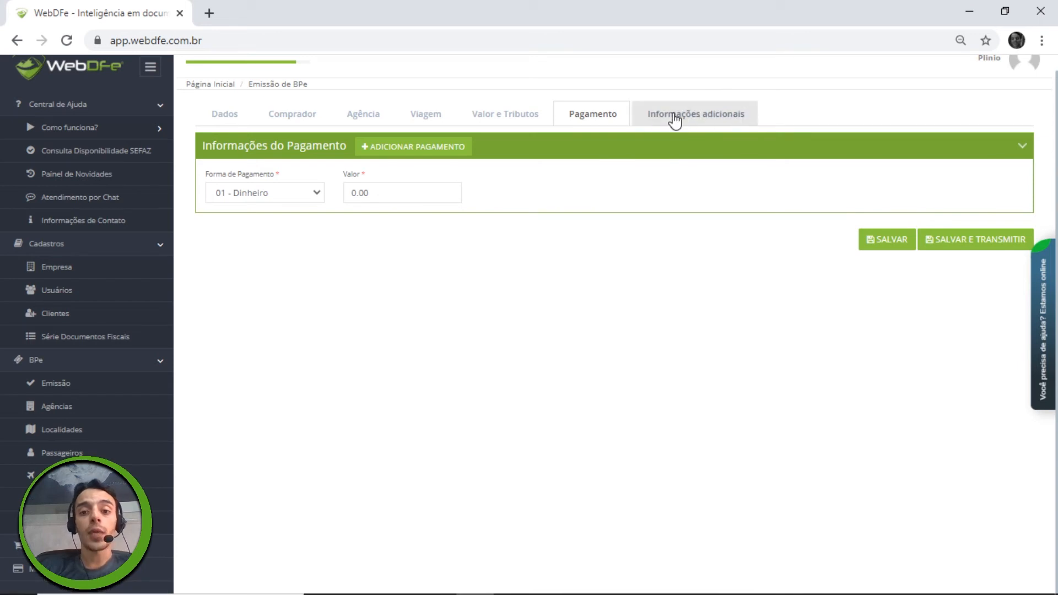
Step: Review the additional information fields for Contribuinte and Fisco, leave both blank, and save the BP-e without transmitting it
click(716, 116)
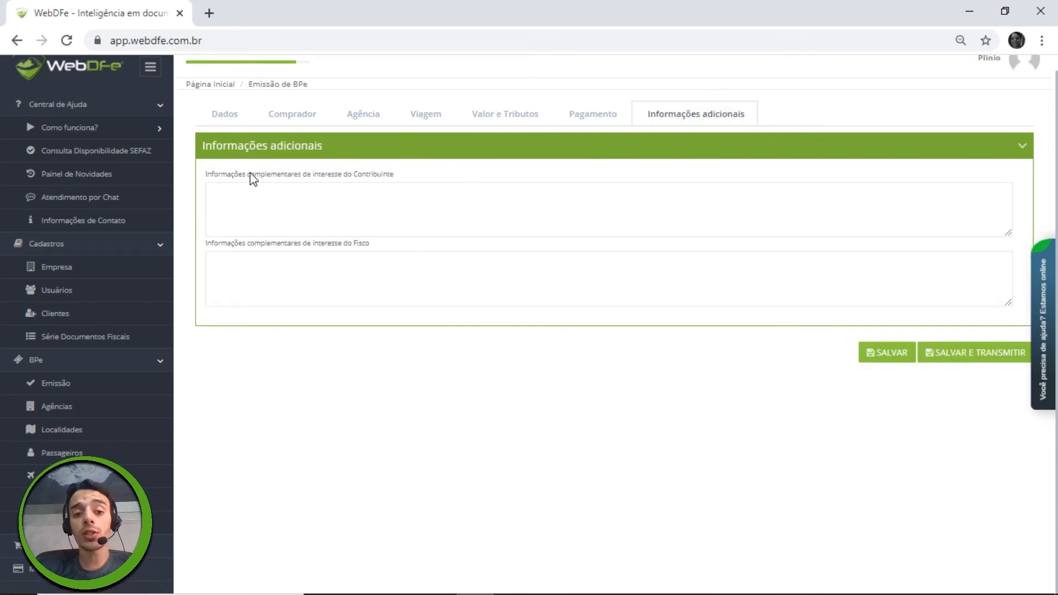
drag(207, 174, 413, 172)
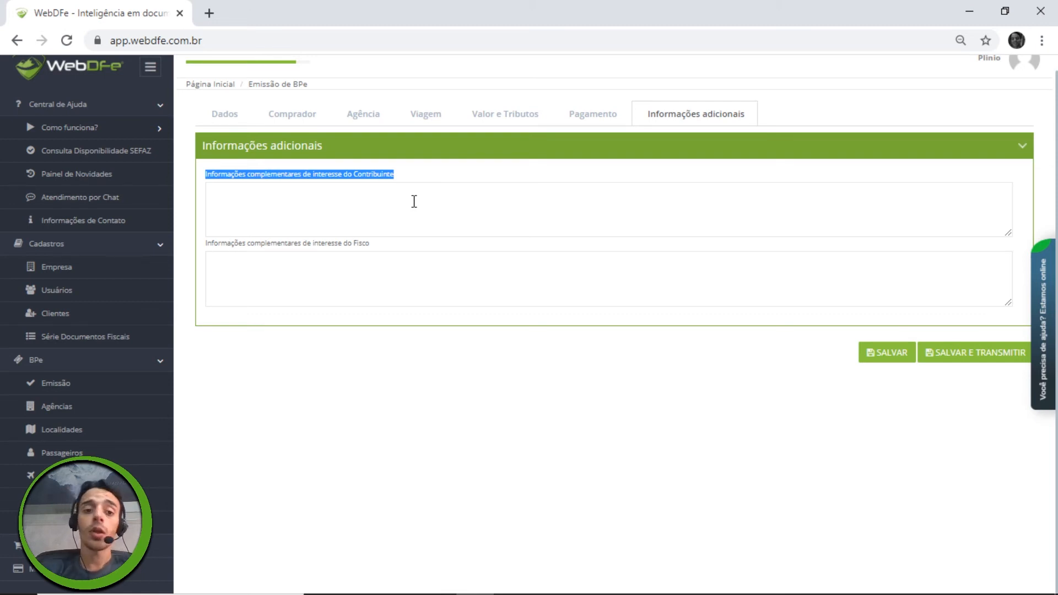
drag(203, 243, 264, 245)
click(297, 255)
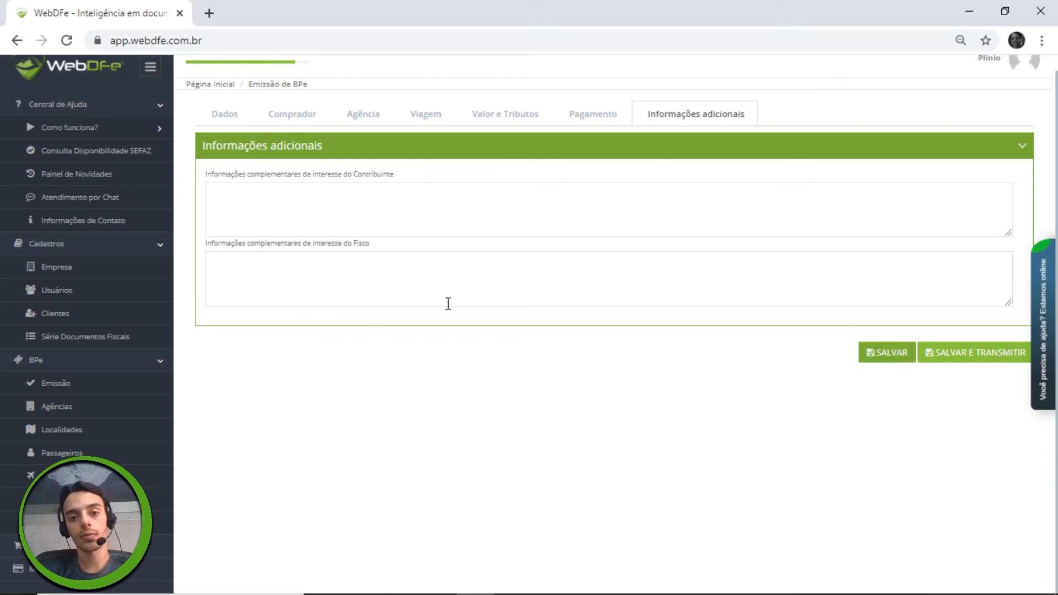
click(878, 355)
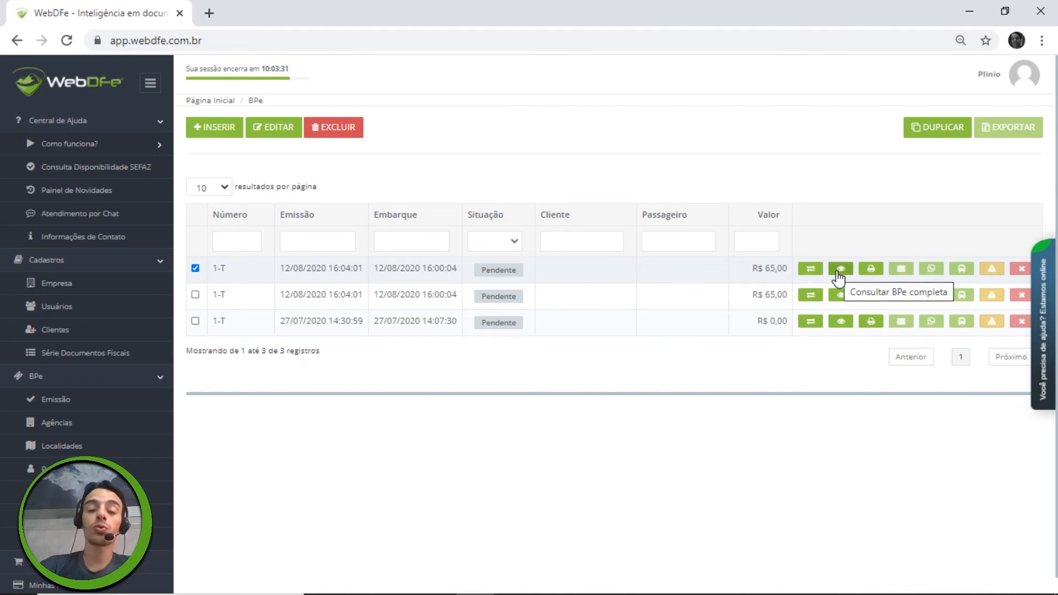
Step: View the complete record of the first BP-e in the list, check its details through Viagem, and return to the list
click(841, 270)
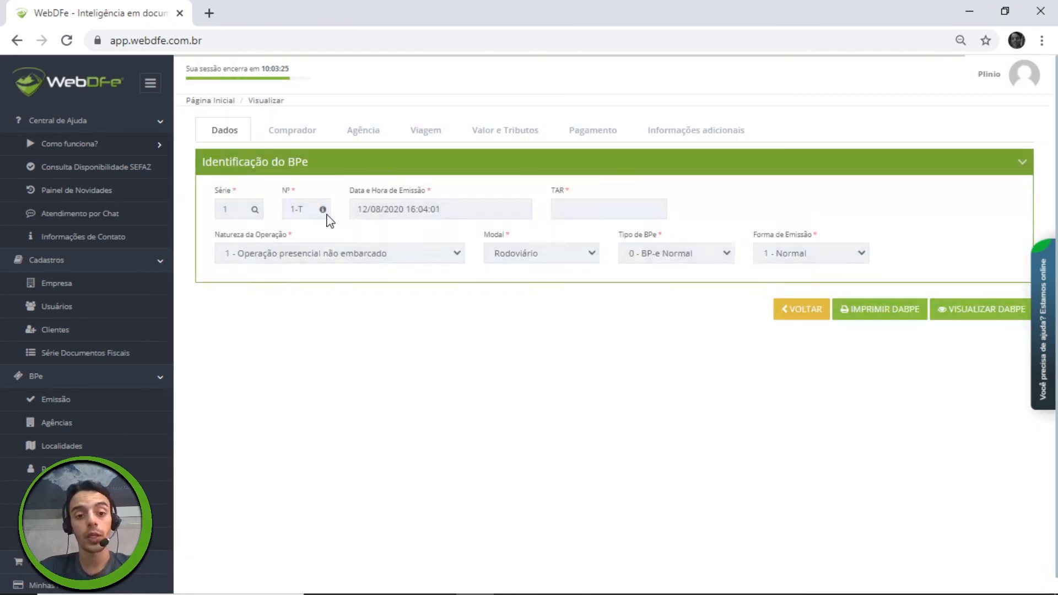
click(294, 132)
click(341, 139)
click(398, 141)
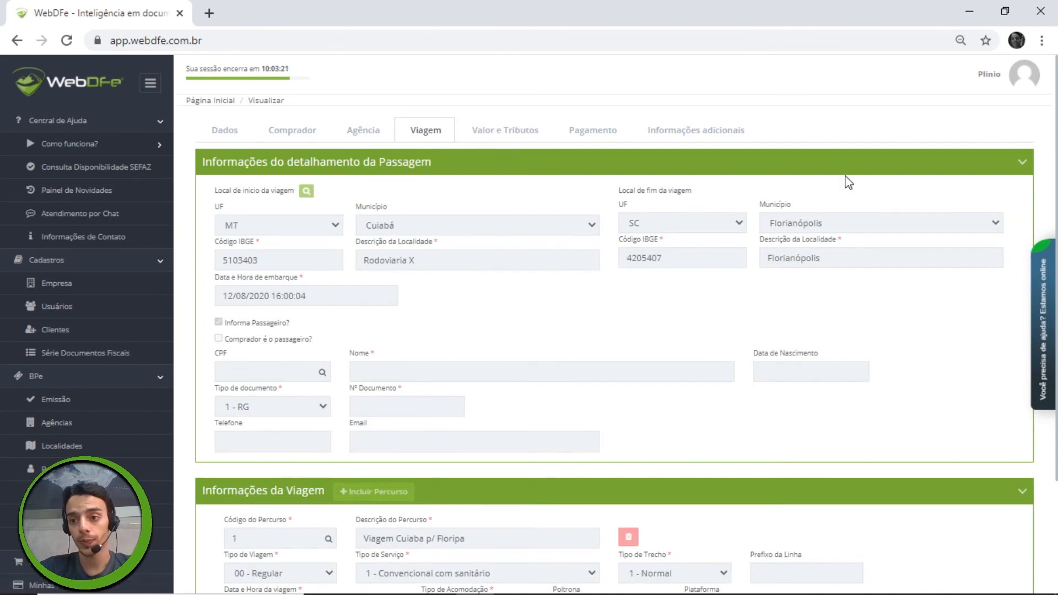
scroll(826, 307, down, 3)
click(802, 548)
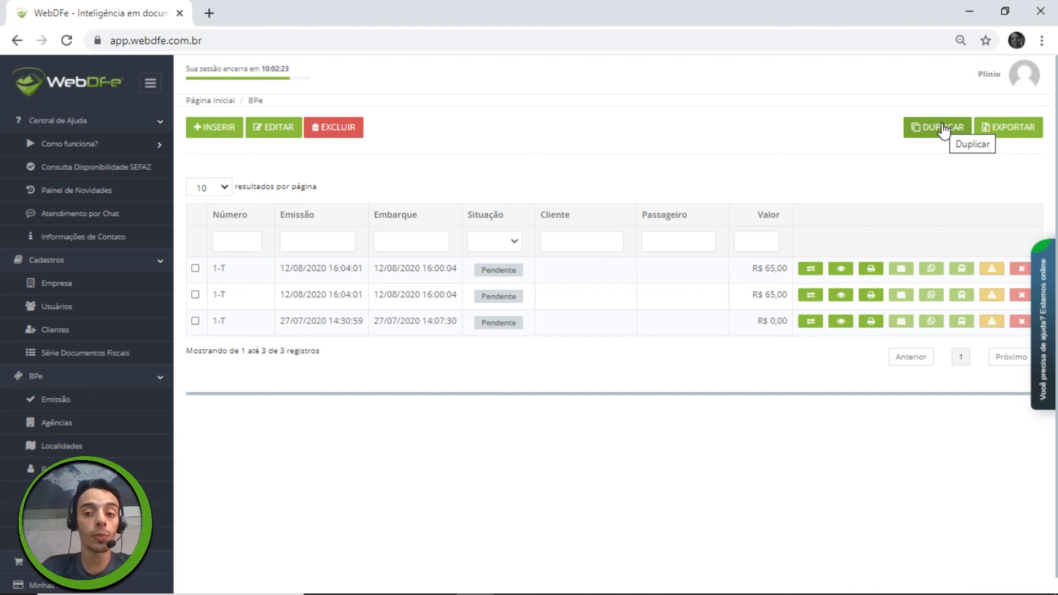
Step: Duplicate the first pending BP-e in the list and select the new copy
click(400, 267)
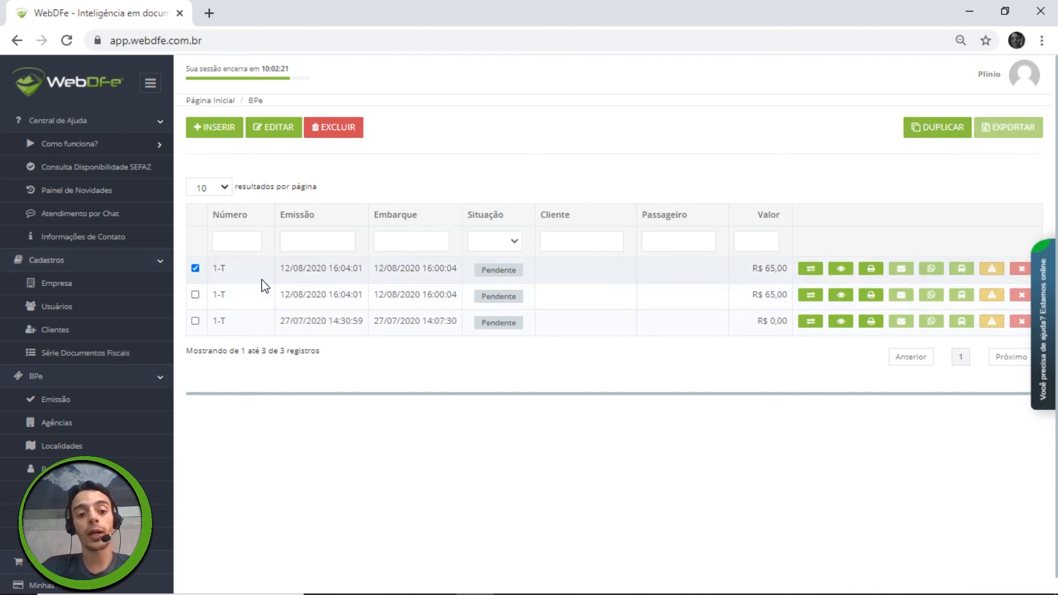
click(949, 127)
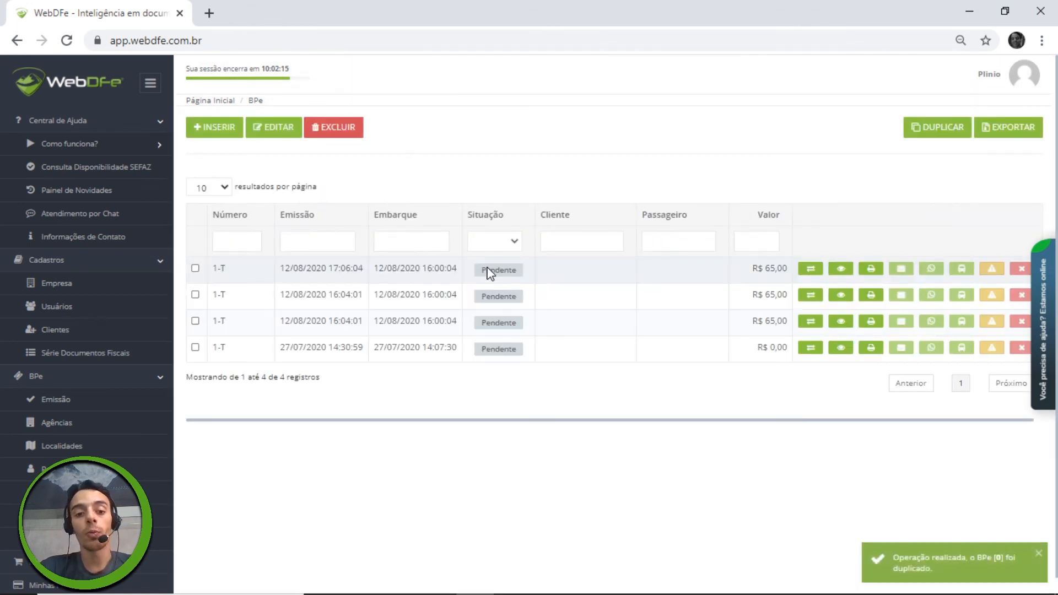
click(492, 273)
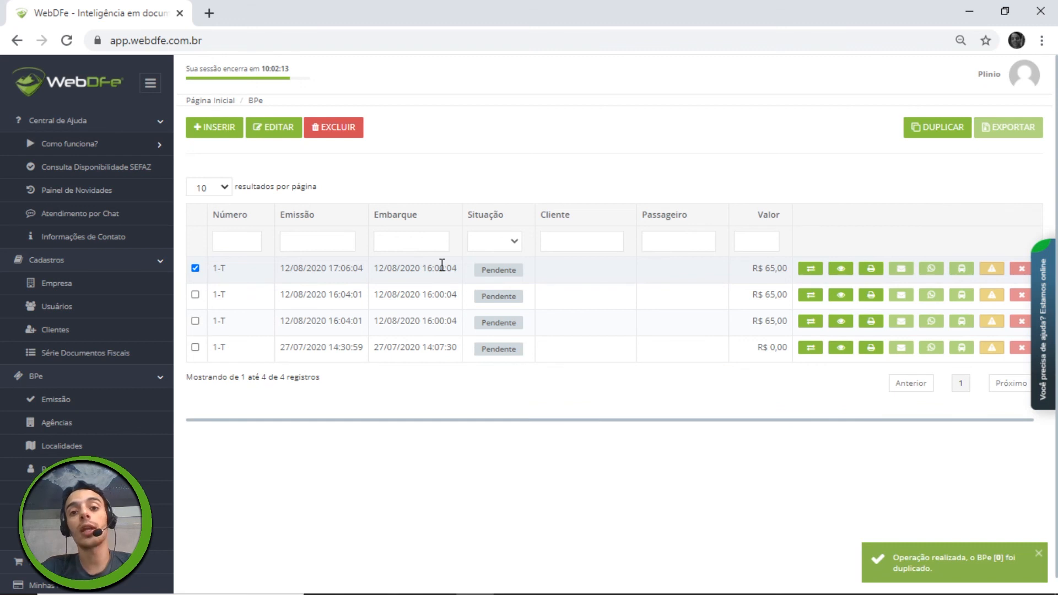